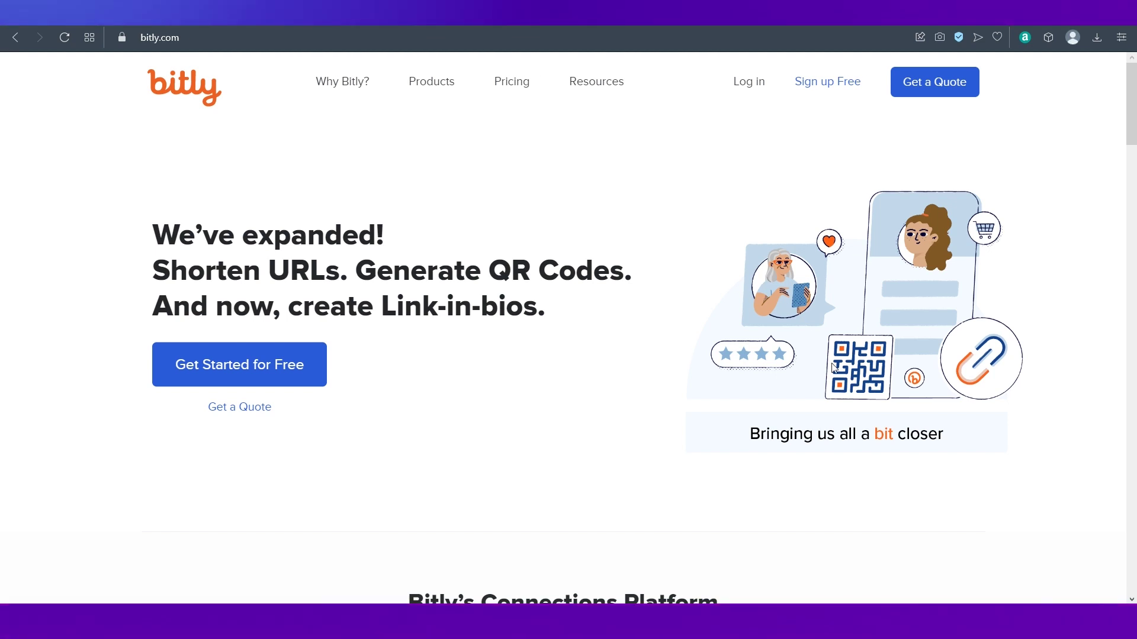
Step: Scroll through the product feature cards, then open the Free, Starter, Basic and Premium pricing page
{"action": "scroll", "coordinate": [875, 439], "scroll_direction": "down", "scroll_amount": 8}
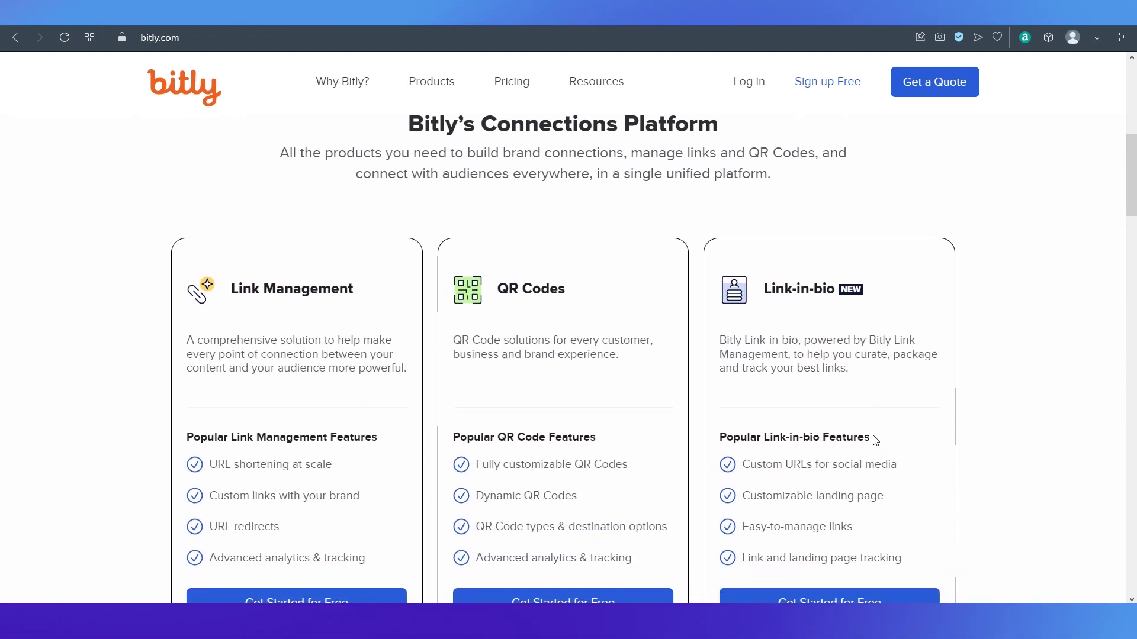
{"action": "scroll", "coordinate": [875, 439], "scroll_direction": "down", "scroll_amount": 1}
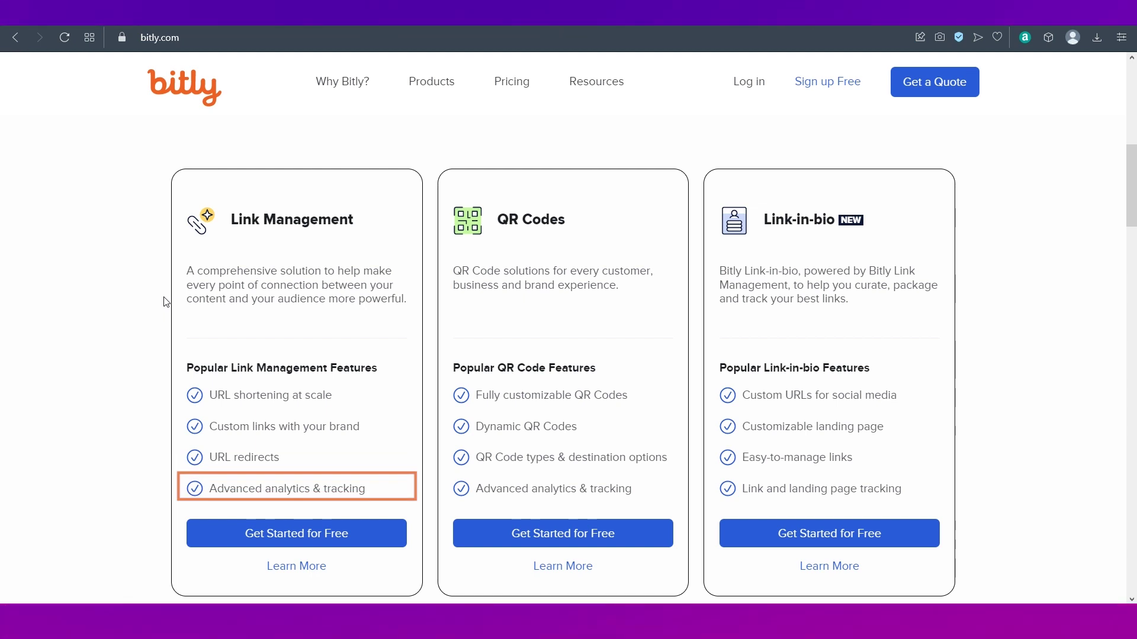
{"action": "scroll", "coordinate": [582, 467], "scroll_direction": "up", "scroll_amount": 10}
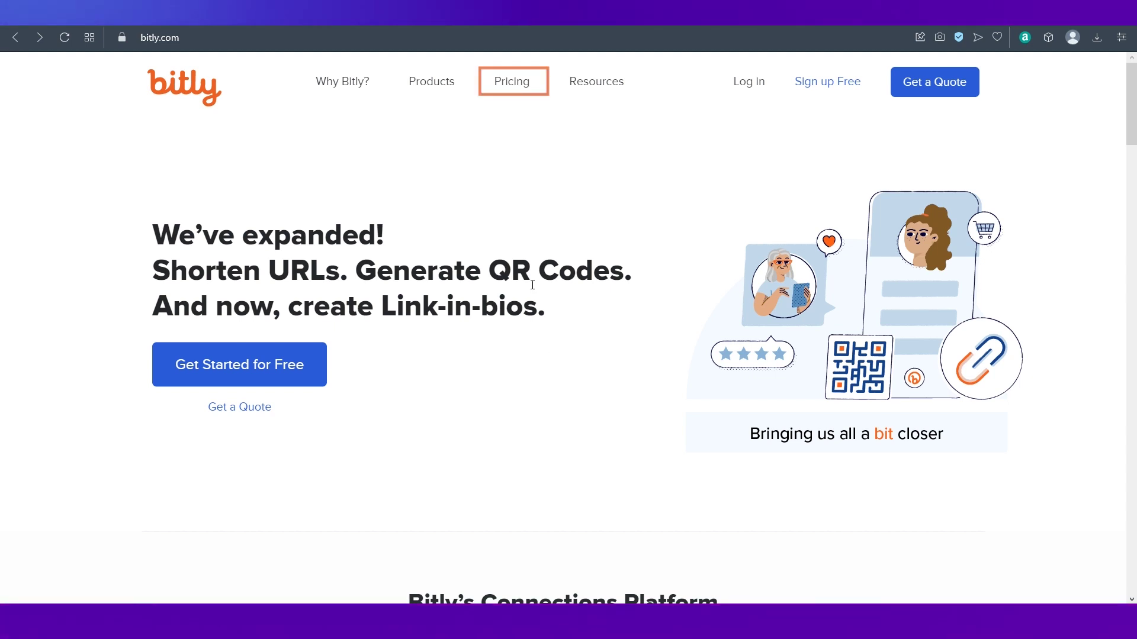
{"action": "left_click", "coordinate": [501, 88]}
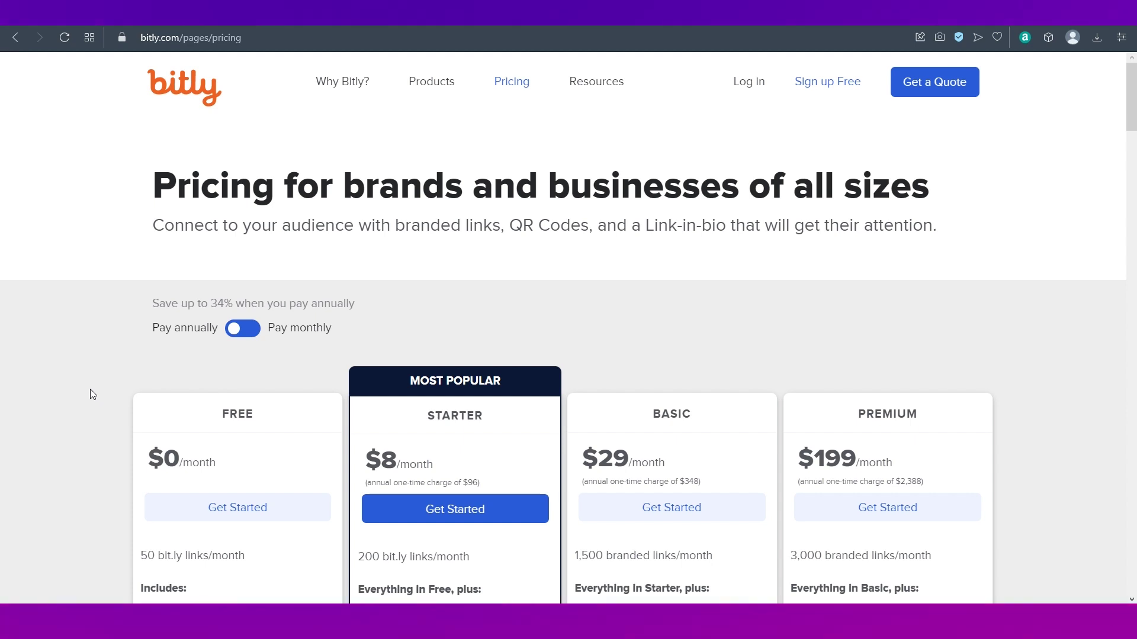
{"action": "scroll", "coordinate": [90, 390], "scroll_direction": "down", "scroll_amount": 3}
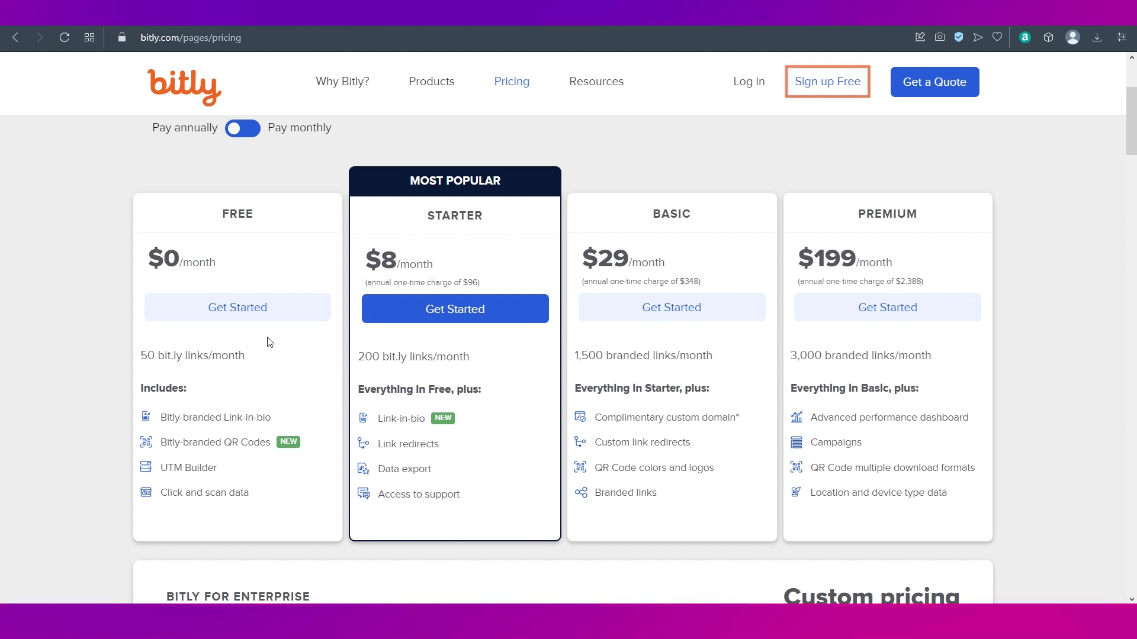
{"action": "left_click", "coordinate": [241, 318]}
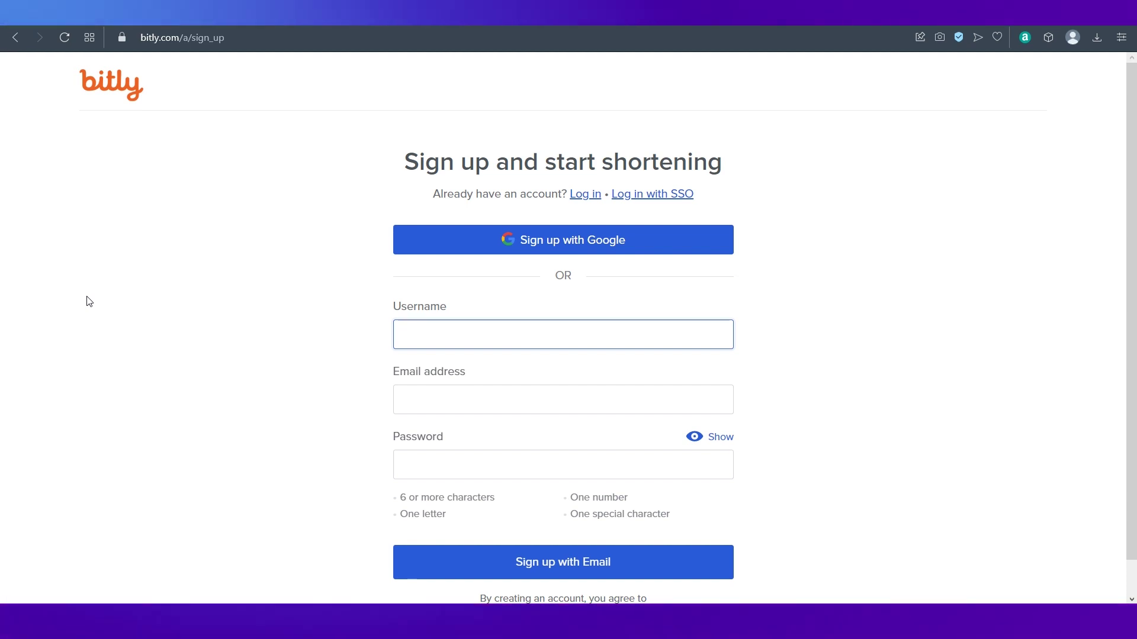
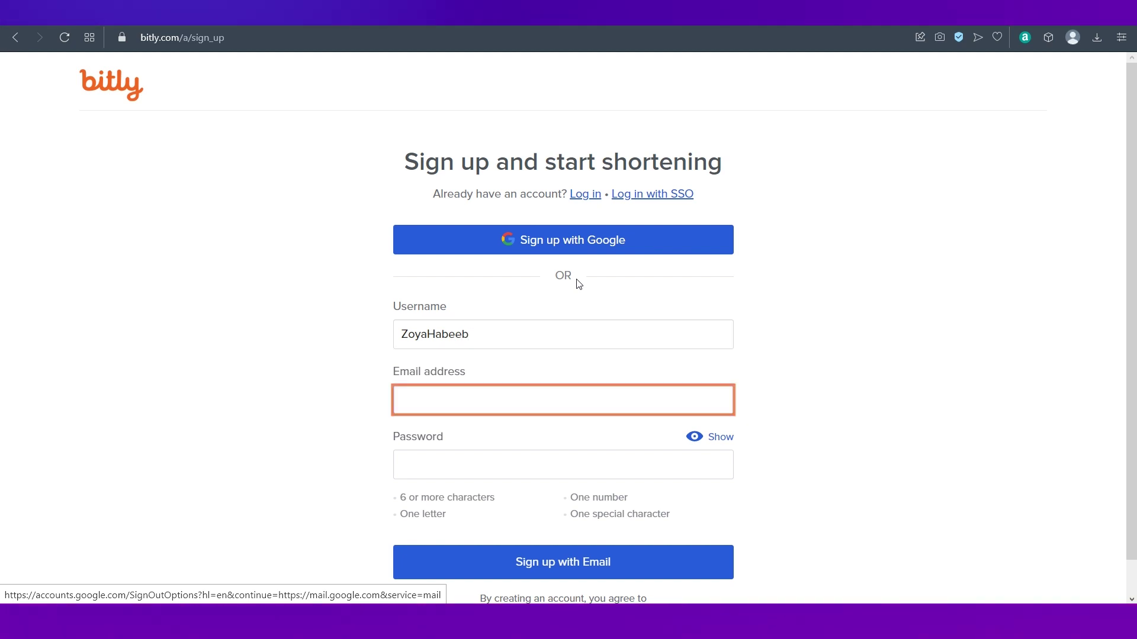
Step: Enter a username, paste the email address, type a password and submit the sign-up form
{"action": "key", "text": "ctrl+v"}
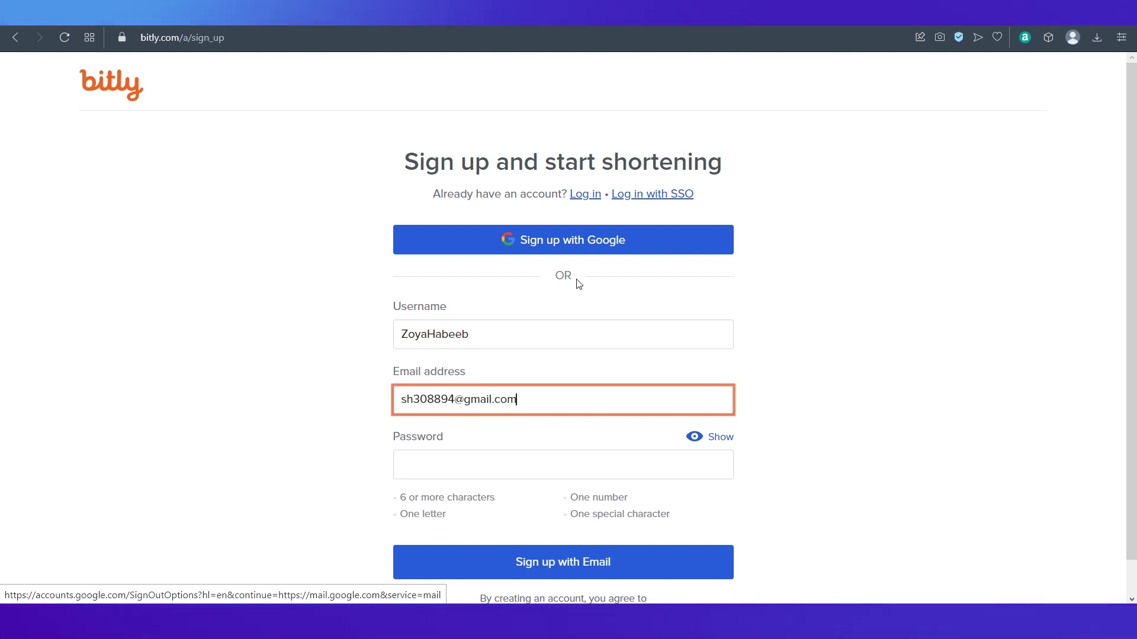
{"action": "left_click", "coordinate": [539, 472]}
{"action": "type", "text": "•••••••••"}
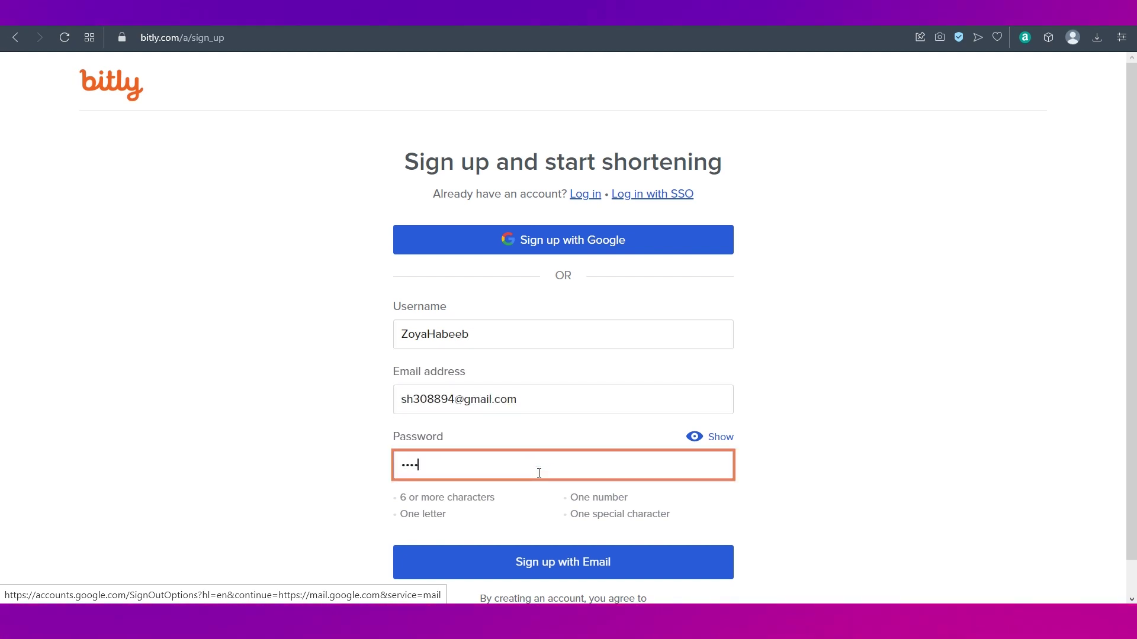
{"action": "left_click", "coordinate": [512, 565]}
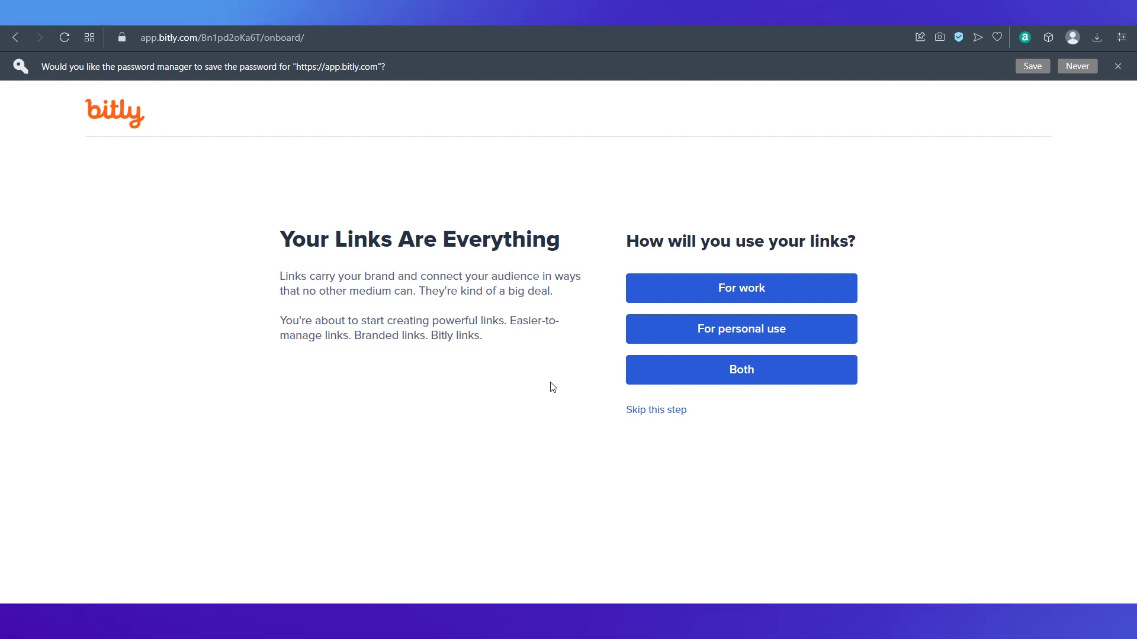
Step: Choose personal use, enter the first name, and select Social media marketing as the usage
{"action": "left_click", "coordinate": [680, 329]}
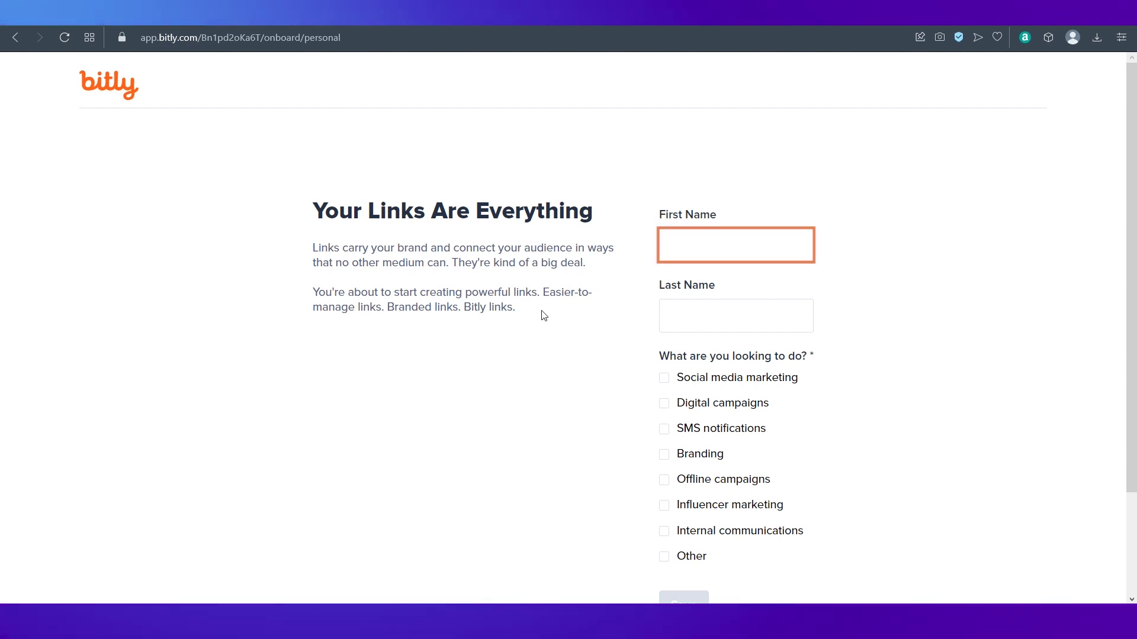
{"action": "type", "text": "Zpya"}
{"action": "key", "text": "Tab"}
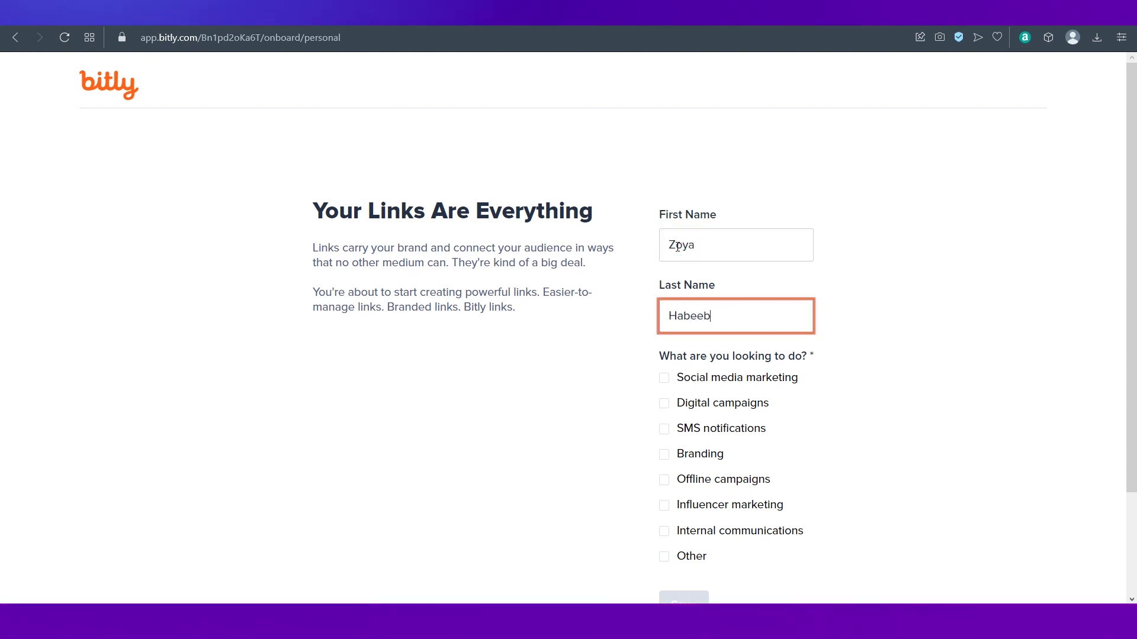
{"action": "key", "text": "Tab"}
{"action": "scroll", "coordinate": [583, 431], "scroll_direction": "down", "scroll_amount": 2}
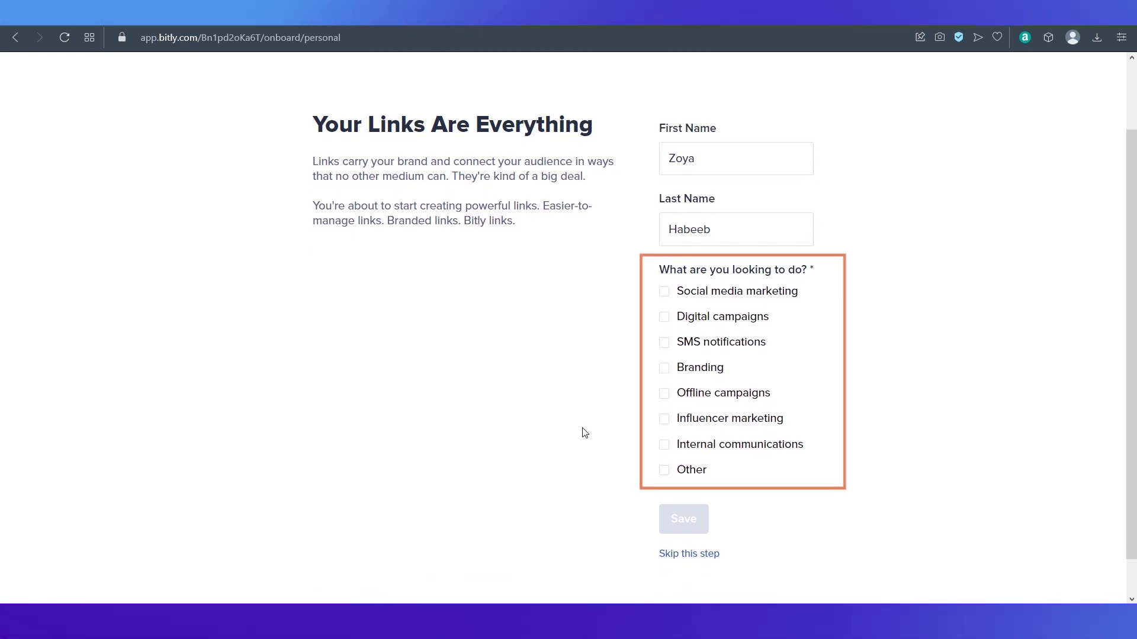
{"action": "left_click", "coordinate": [582, 432]}
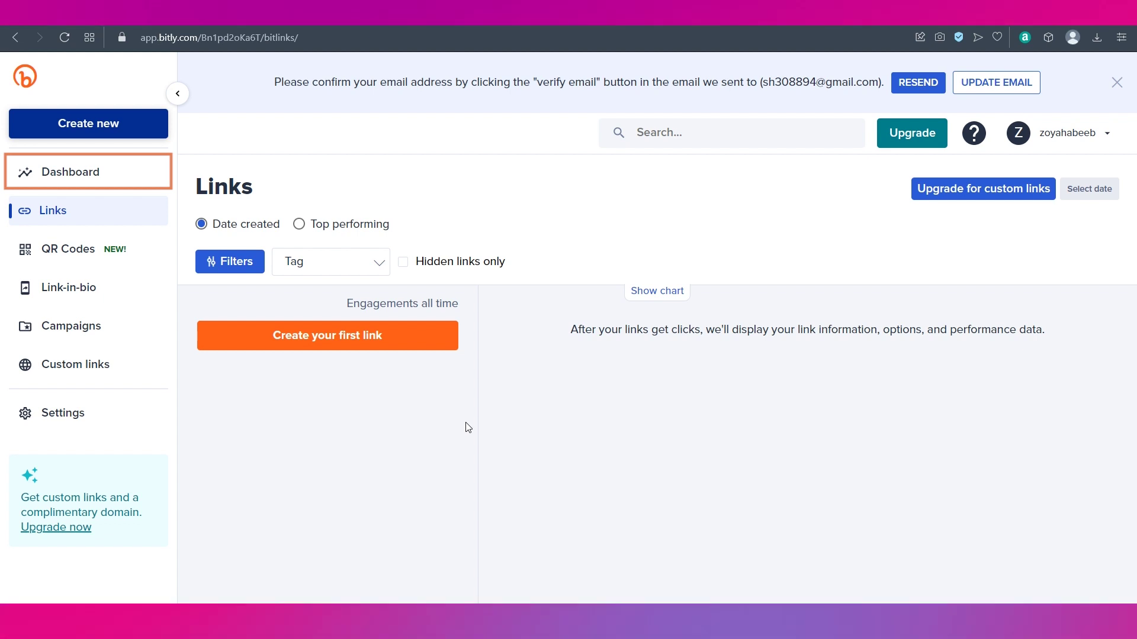
Step: Visit Dashboard, Links, QR Codes, Link-in-bio and Campaigns, then Settings, and return to Dashboard
{"action": "left_click", "coordinate": [50, 176]}
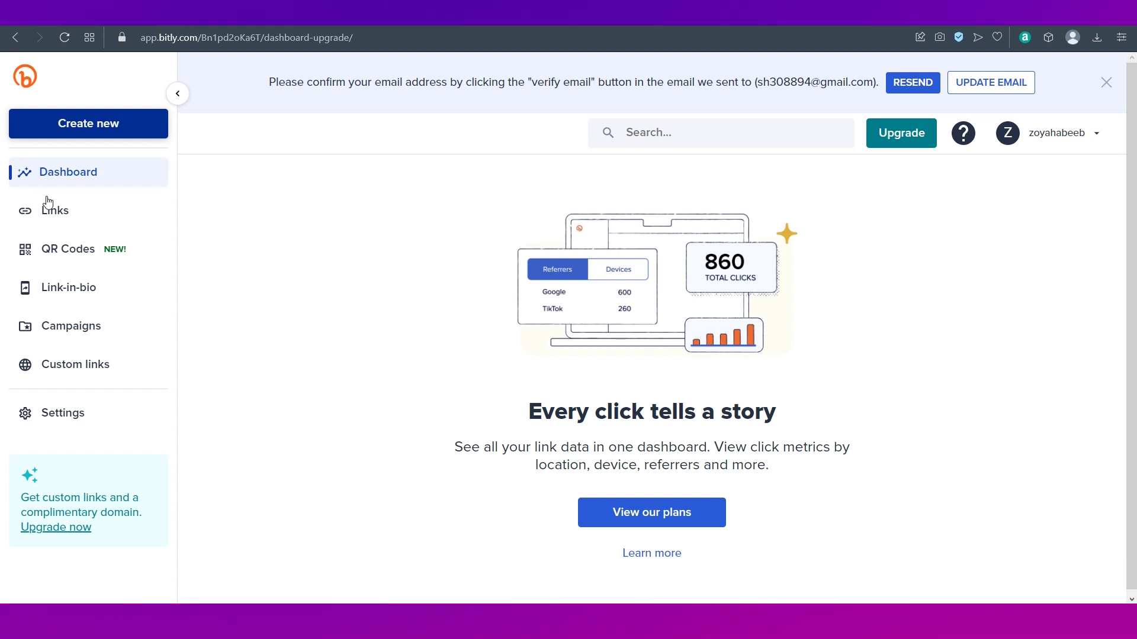
{"action": "left_click", "coordinate": [47, 214]}
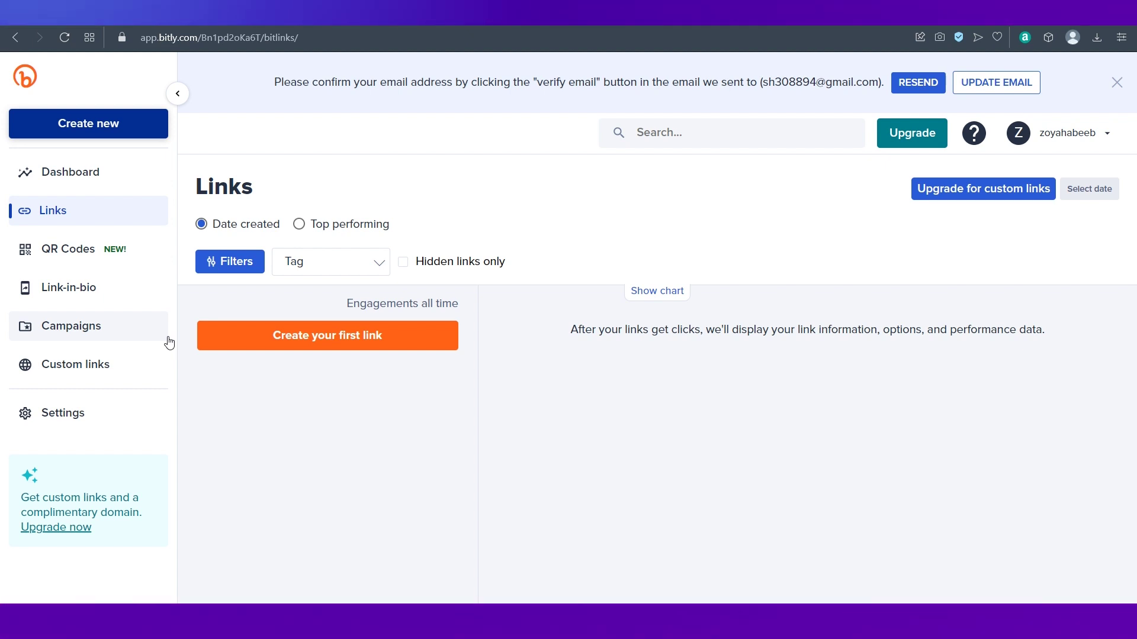
{"action": "left_click", "coordinate": [70, 255]}
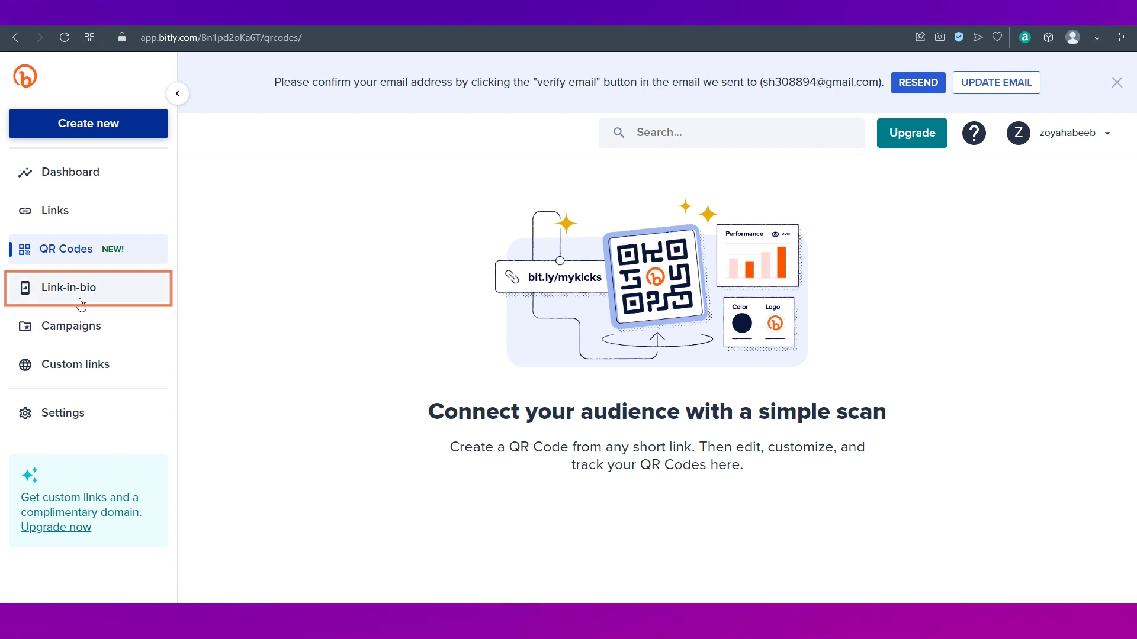
{"action": "left_click", "coordinate": [81, 303]}
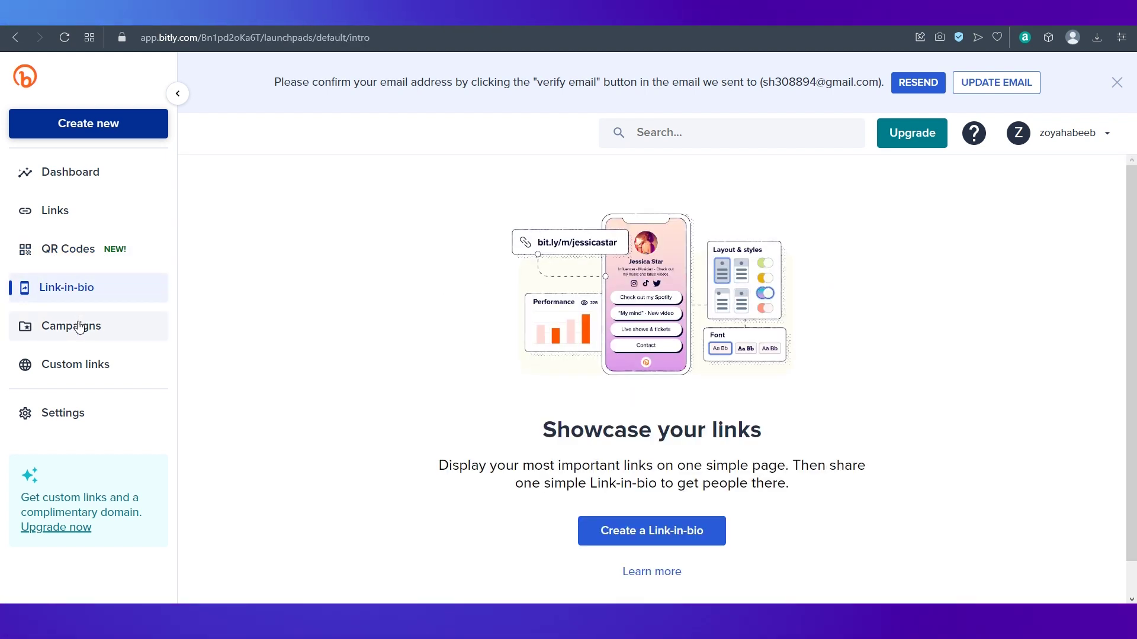
{"action": "left_click", "coordinate": [79, 332]}
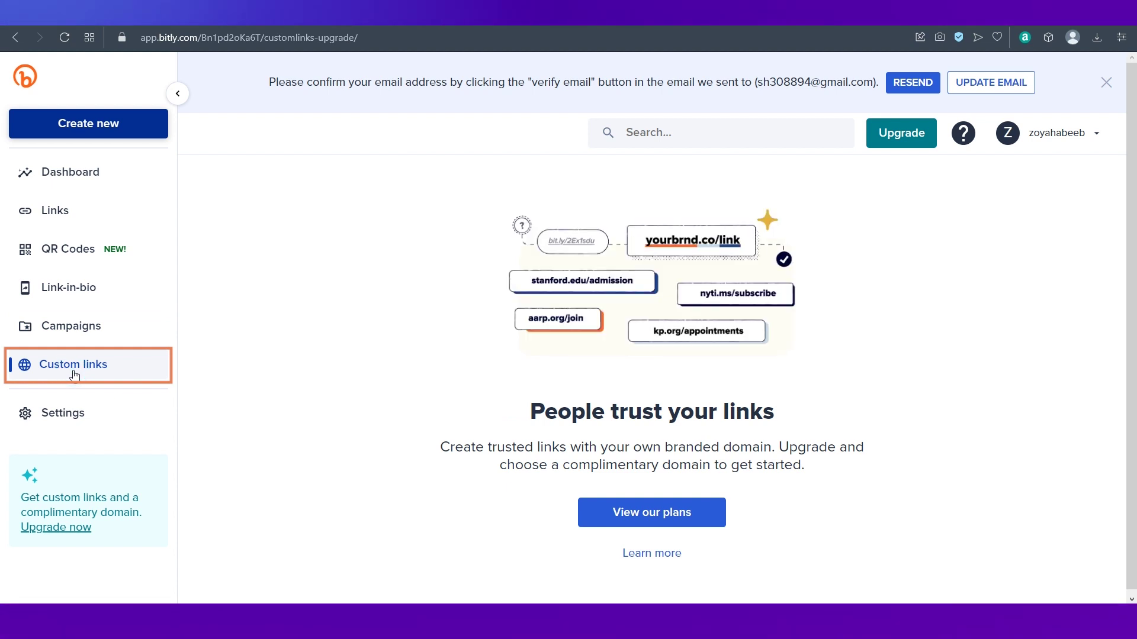
{"action": "left_click", "coordinate": [72, 412]}
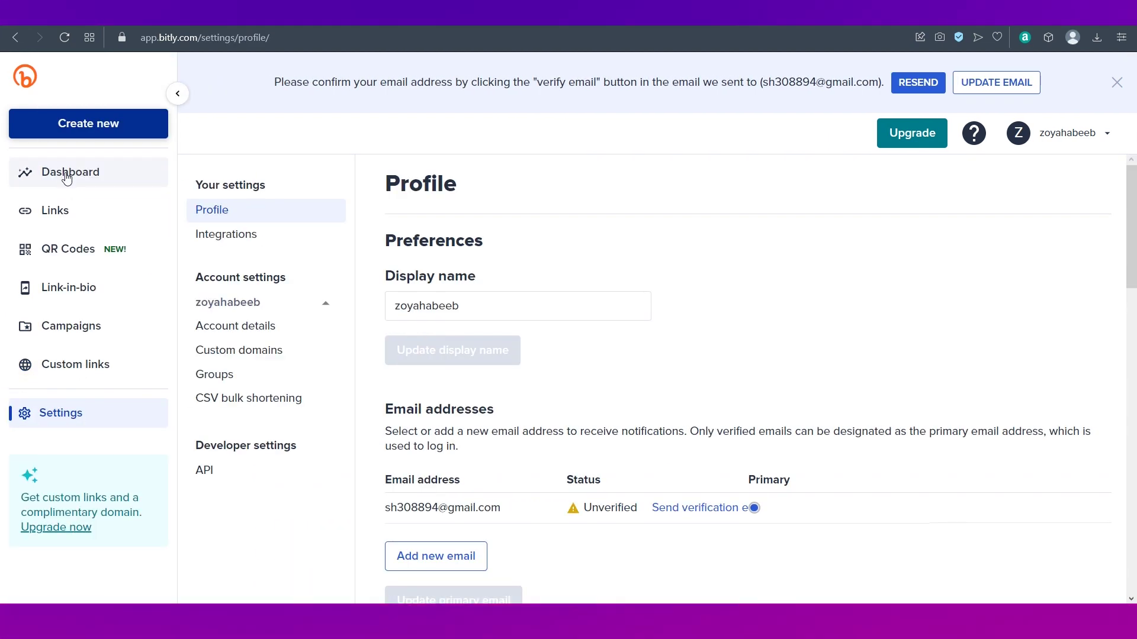
{"action": "left_click", "coordinate": [67, 177]}
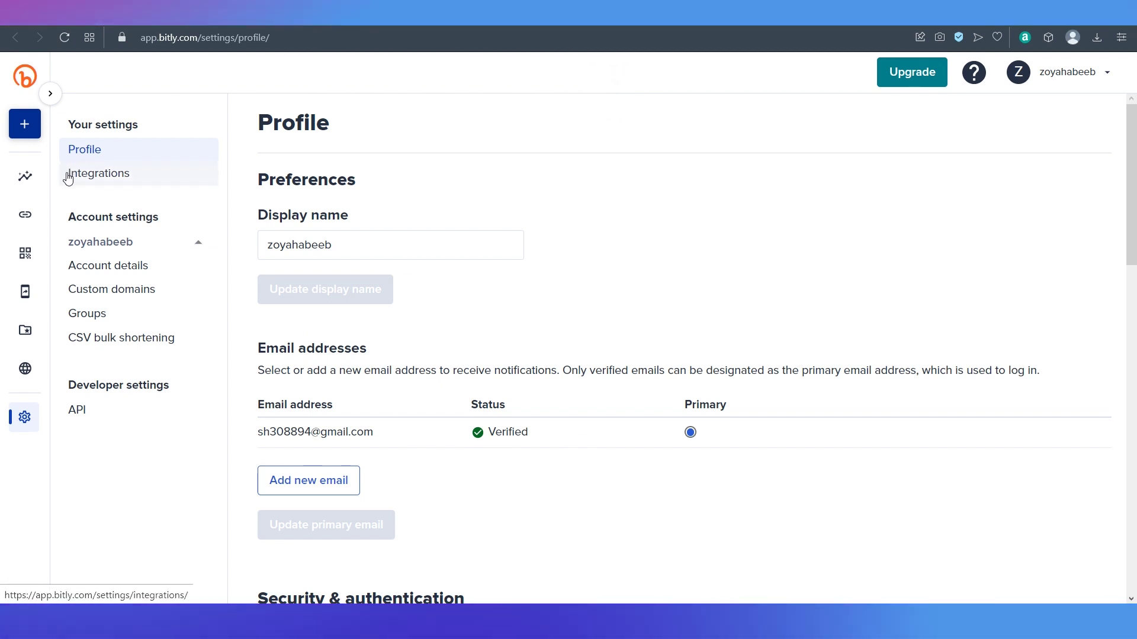
Step: Expand the side navigation, go back to the Dashboard and show the account menu
{"action": "left_click", "coordinate": [47, 94]}
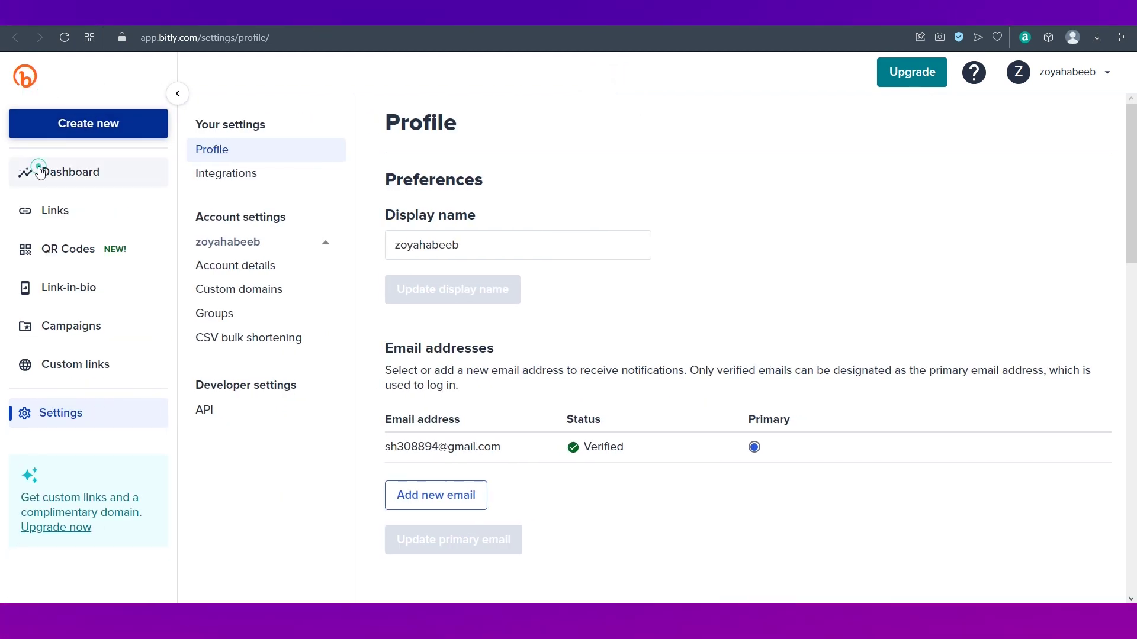
{"action": "left_click", "coordinate": [40, 171]}
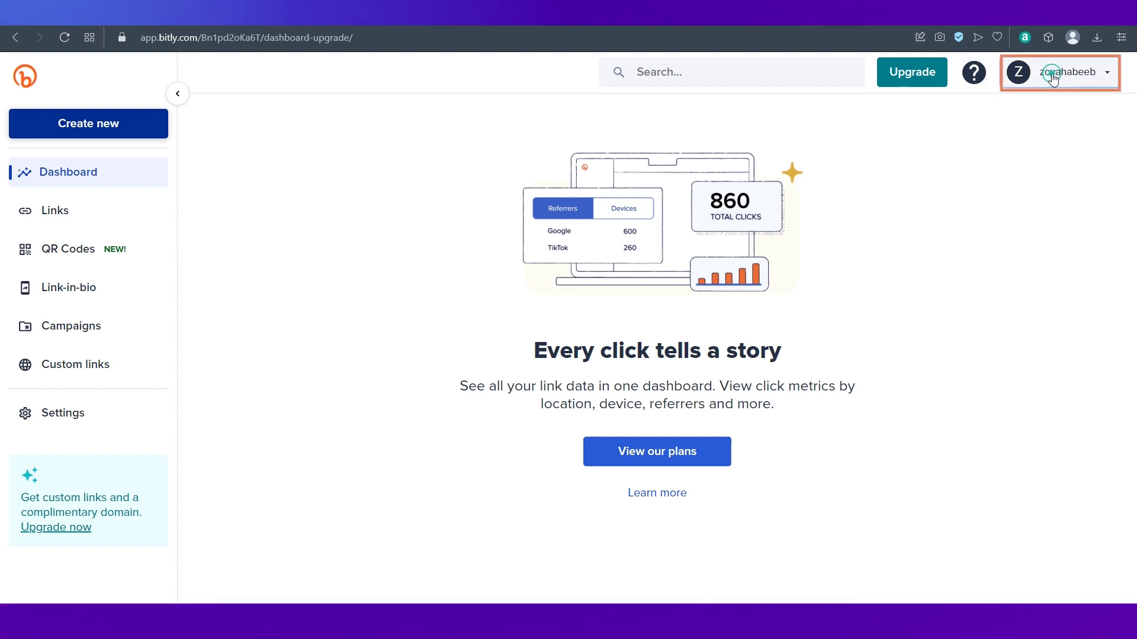
{"action": "left_click", "coordinate": [1053, 77]}
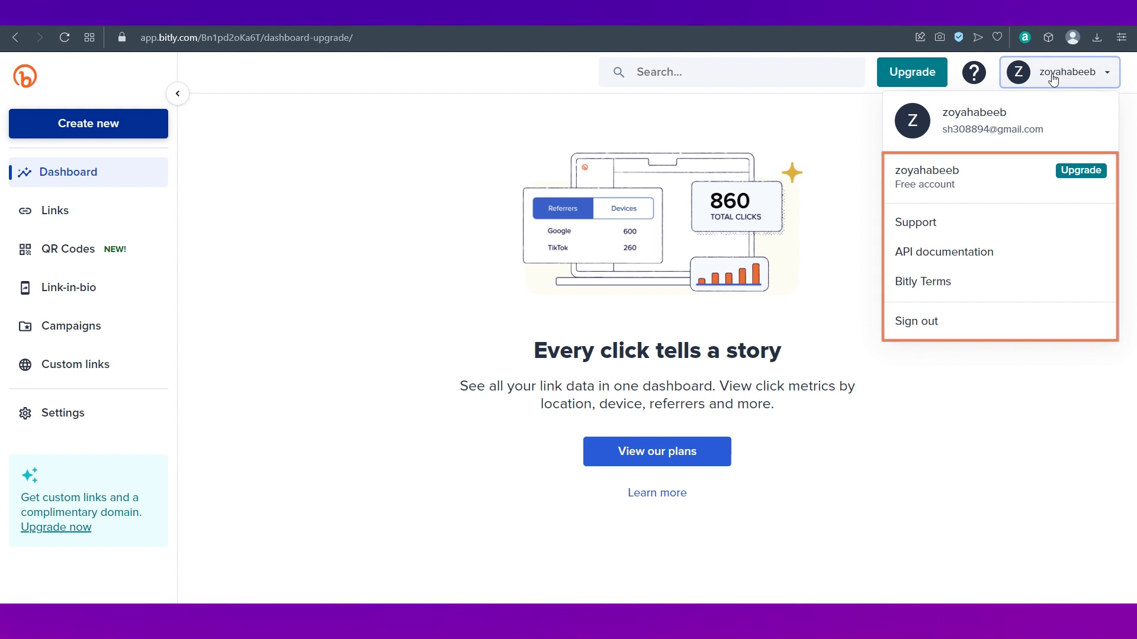
Step: Dismiss the account menu and start a new short link with Create new
{"action": "left_click", "coordinate": [472, 178]}
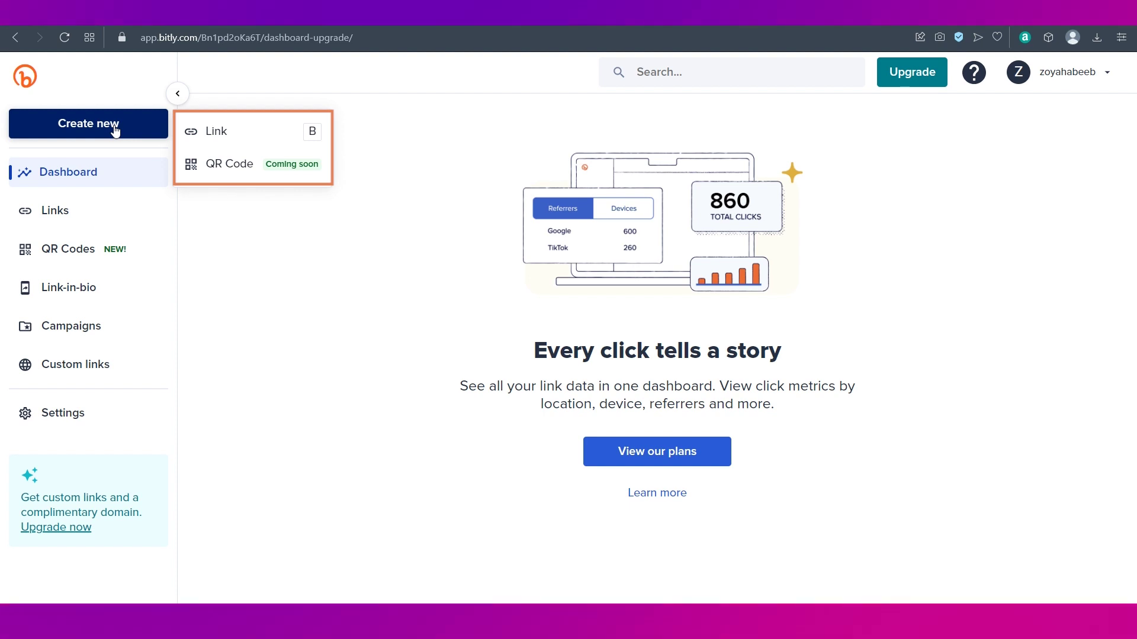
{"action": "left_click", "coordinate": [207, 142]}
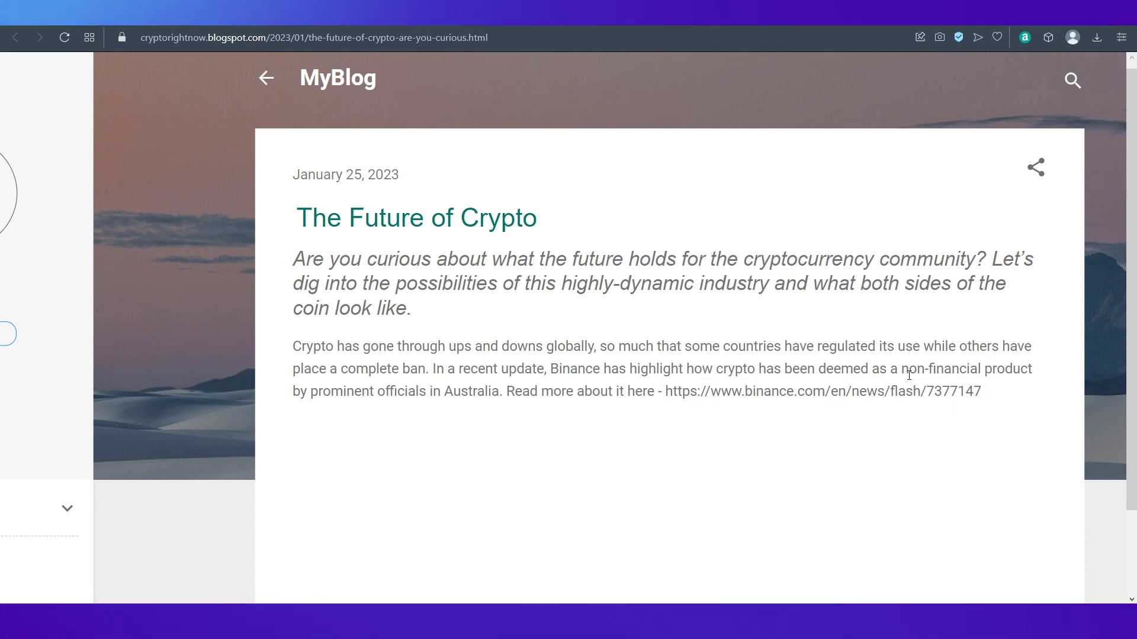
Step: Use the blog post's Binance news URL as the destination and create short link bit.ly/3WAf3AU
{"action": "left_click_drag", "start_coordinate": [984, 391], "coordinate": [683, 391]}
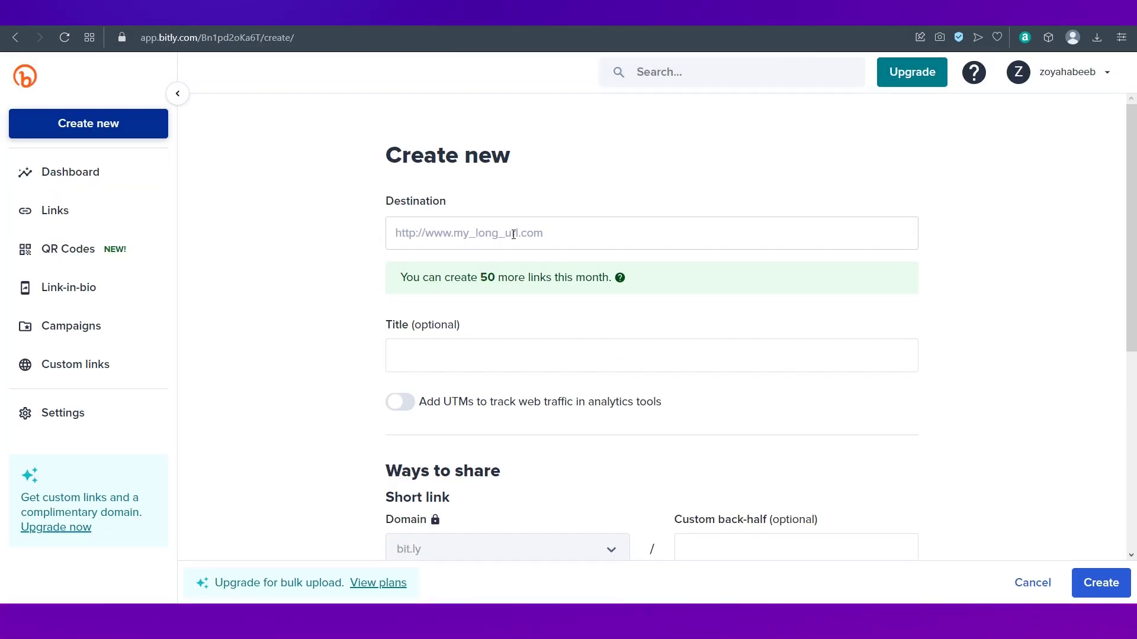
{"action": "left_click", "coordinate": [498, 237]}
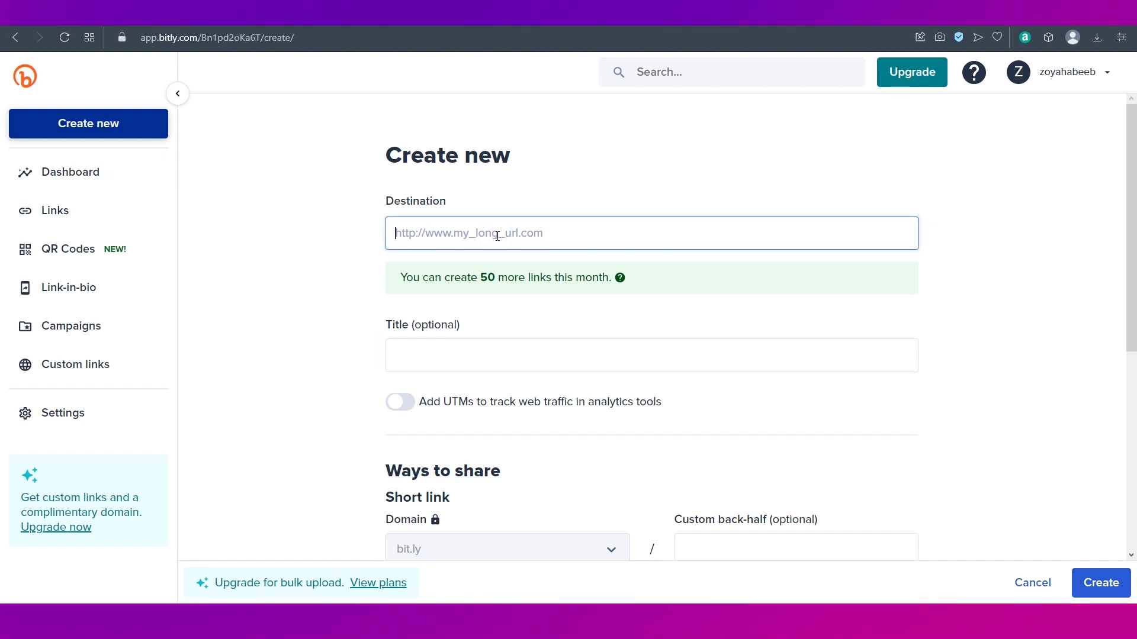
{"action": "left_click", "coordinate": [349, 260]}
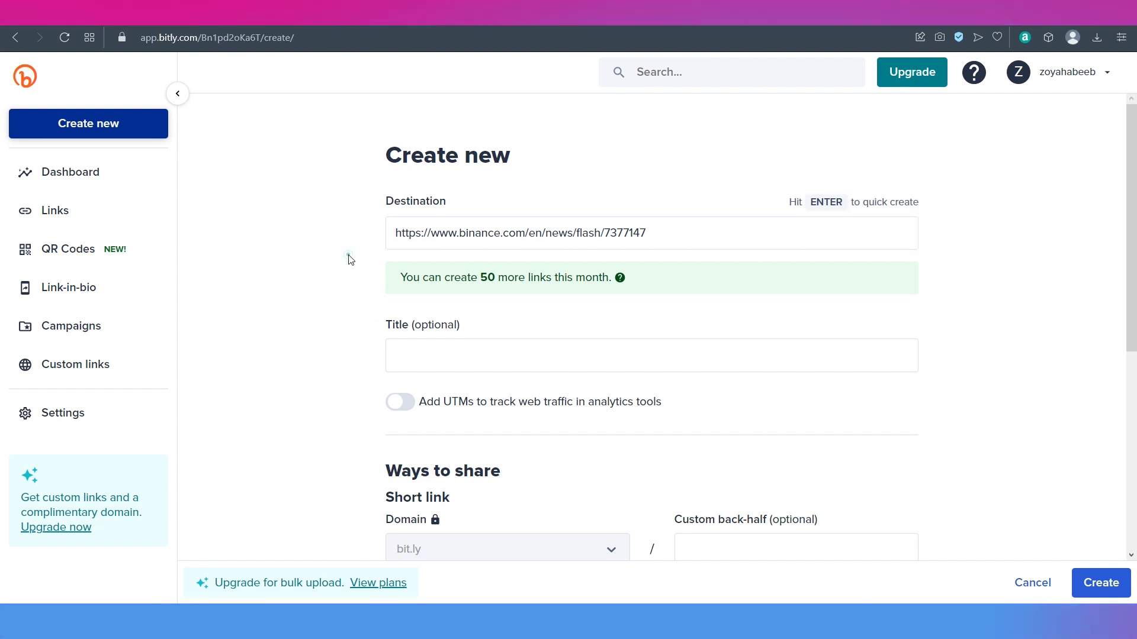
{"action": "scroll", "coordinate": [349, 260], "scroll_direction": "down", "scroll_amount": 1}
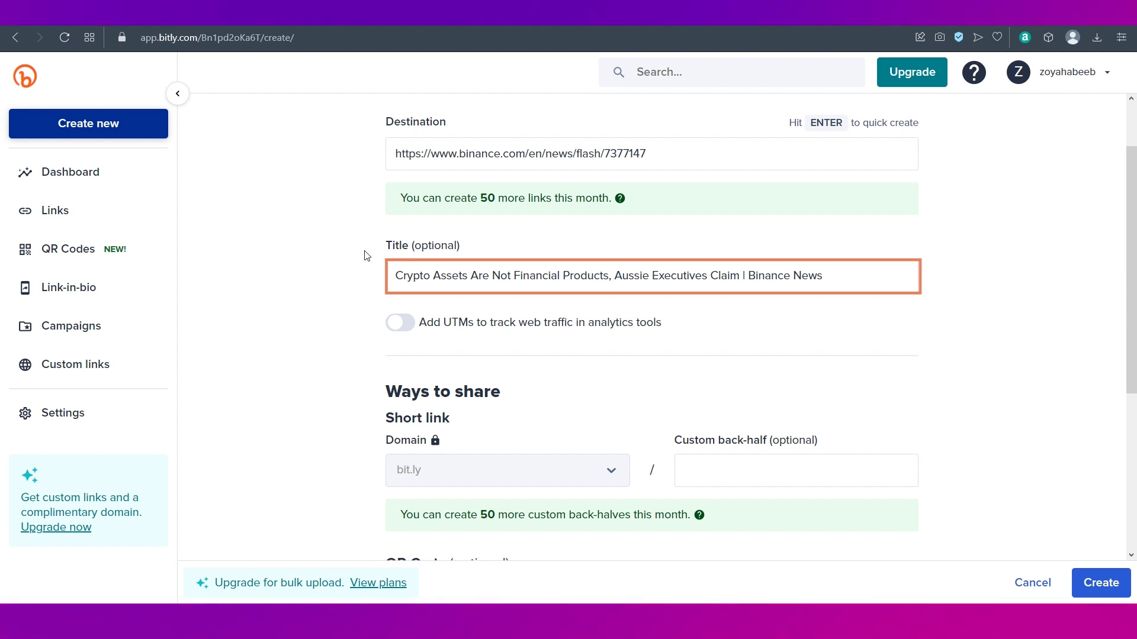
{"action": "scroll", "coordinate": [364, 256], "scroll_direction": "down", "scroll_amount": 3}
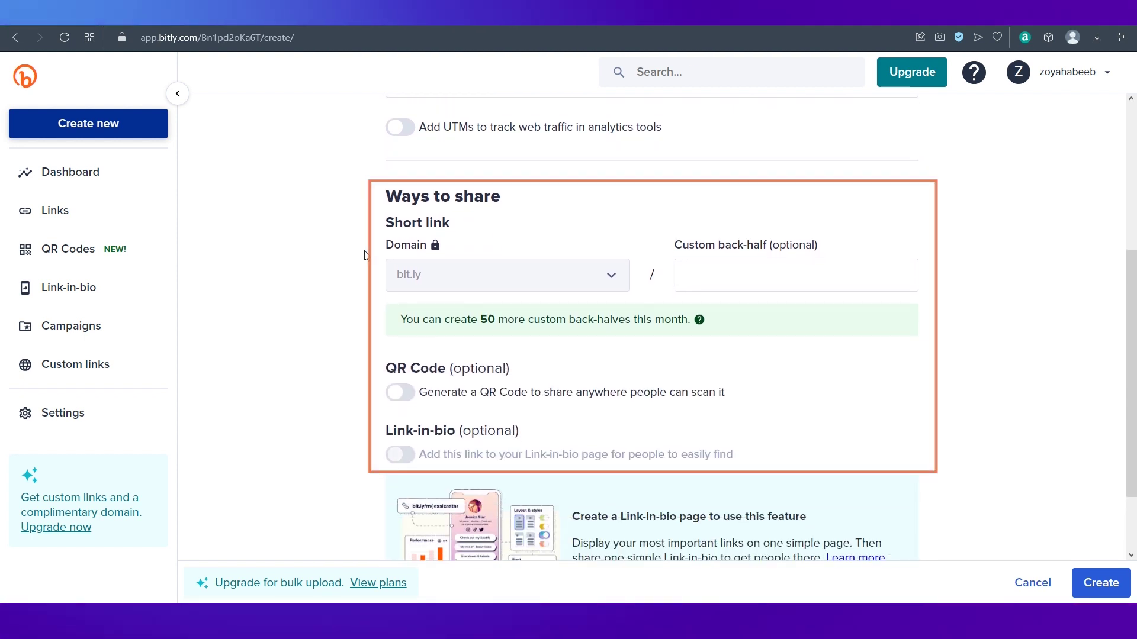
{"action": "scroll", "coordinate": [734, 296], "scroll_direction": "up", "scroll_amount": 1}
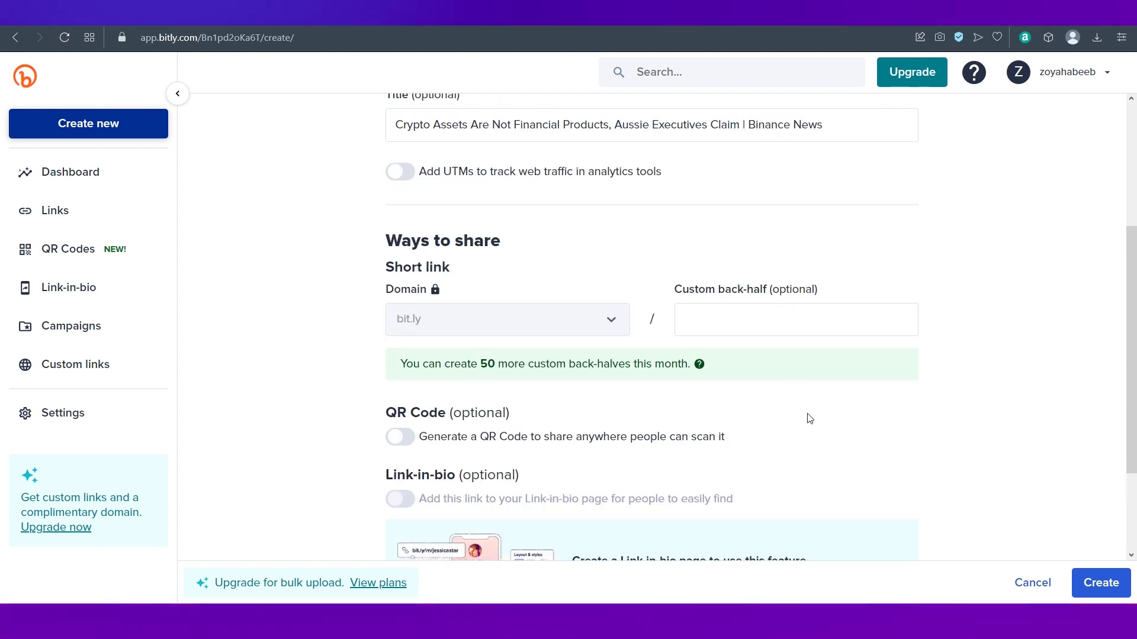
{"action": "scroll", "coordinate": [924, 438], "scroll_direction": "down", "scroll_amount": 2}
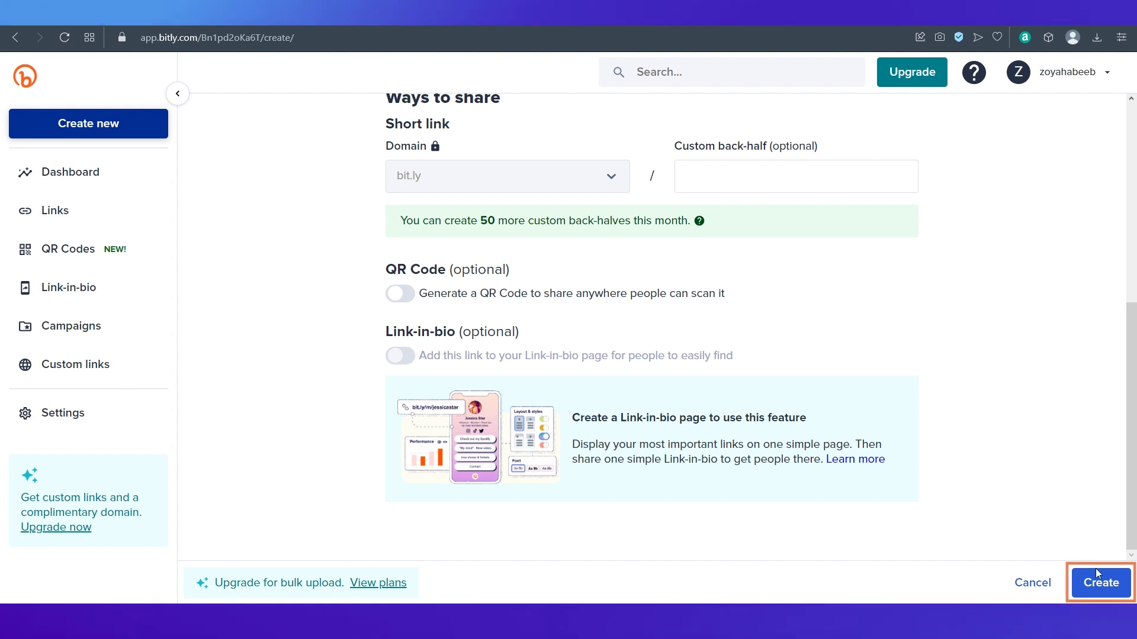
{"action": "left_click", "coordinate": [1102, 583]}
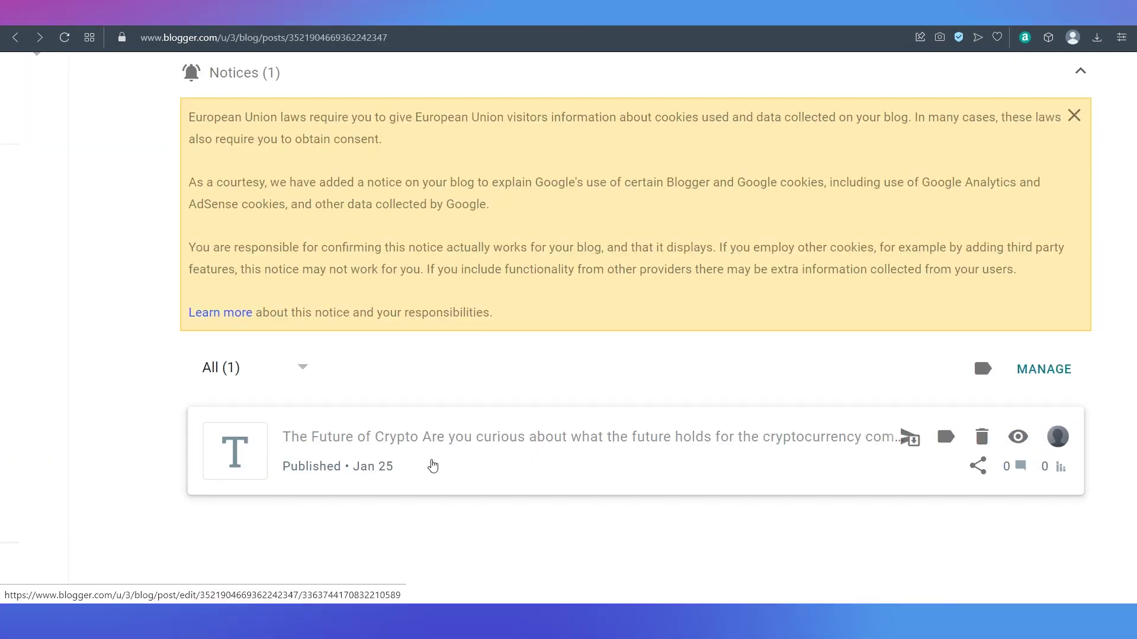
Step: Open the Blogger post The Future of Crypto in the editor
{"action": "left_click", "coordinate": [433, 467]}
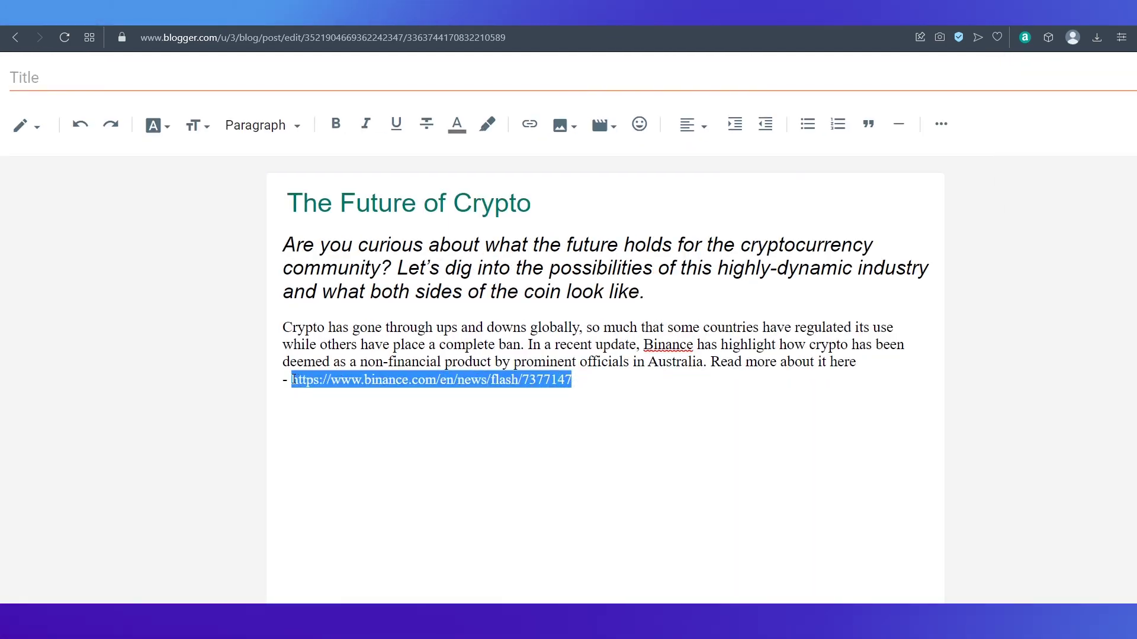
{"action": "type", "text": "http://bit.ly/3WAf3AU"}
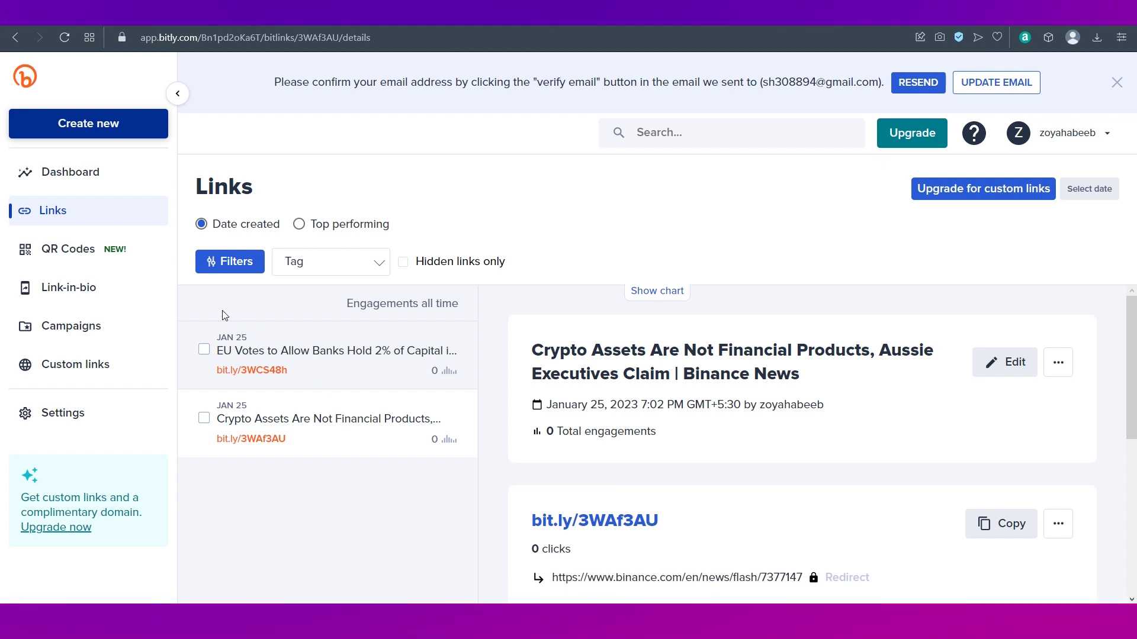
Step: Give the bit.ly/3WAf3AU link a new 'crypto' tag and save the edit
{"action": "left_click", "coordinate": [230, 261]}
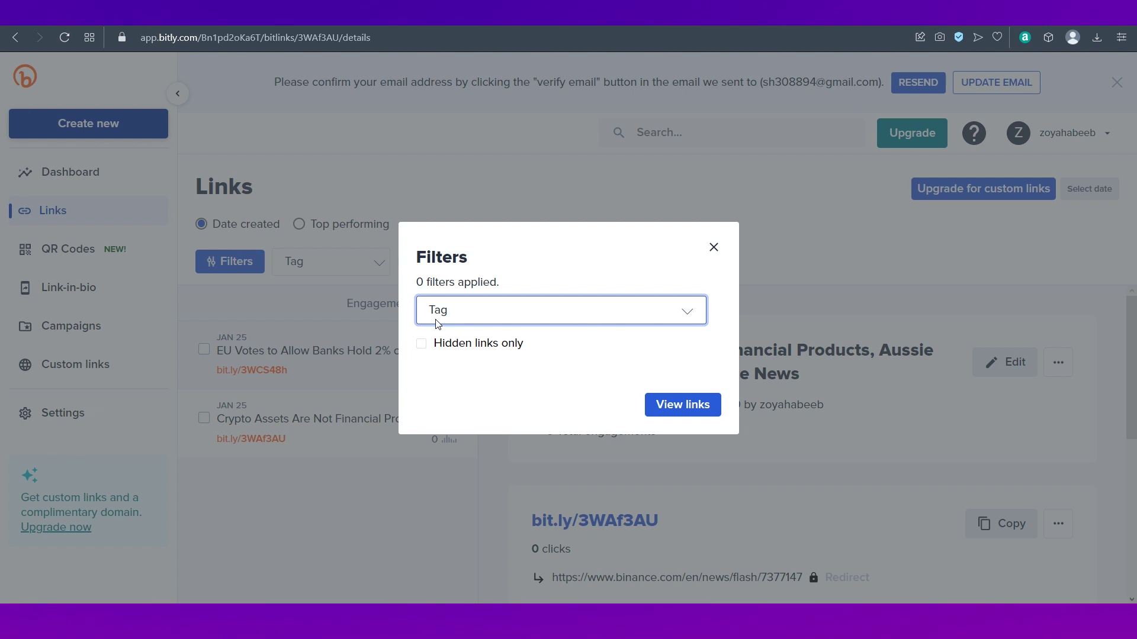
{"action": "left_click", "coordinate": [713, 247]}
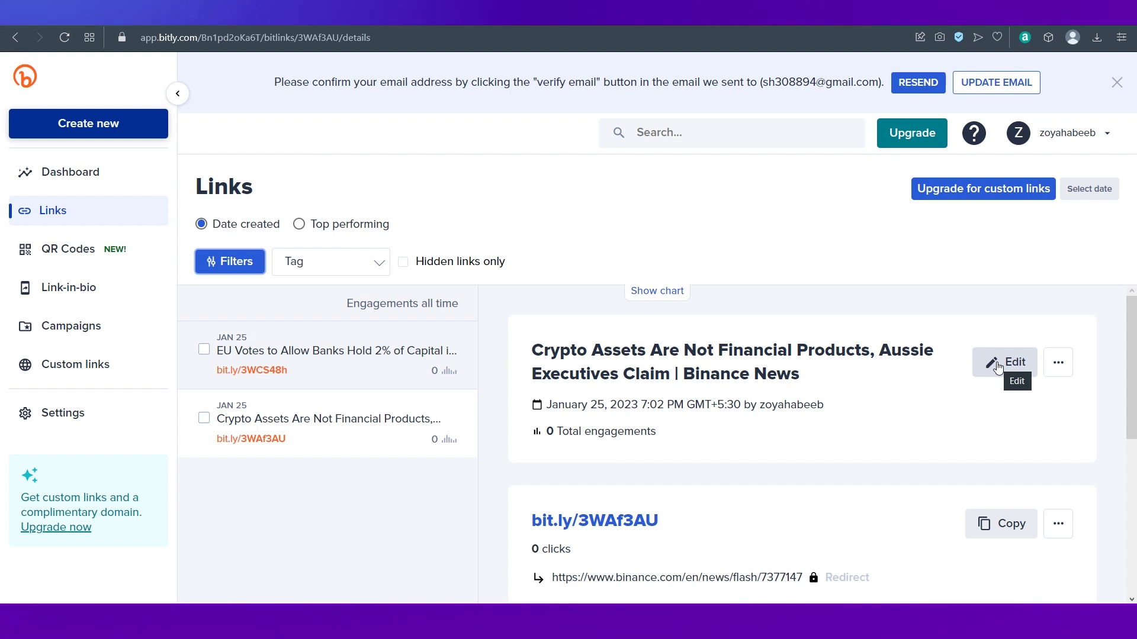
{"action": "left_click", "coordinate": [999, 366]}
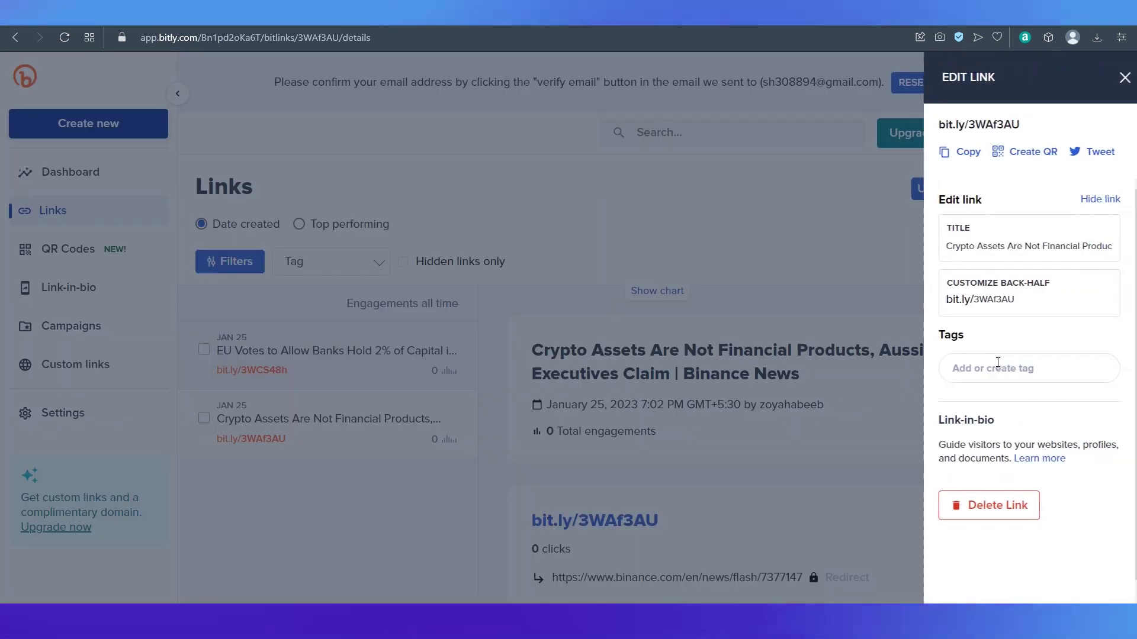
{"action": "left_click", "coordinate": [984, 369]}
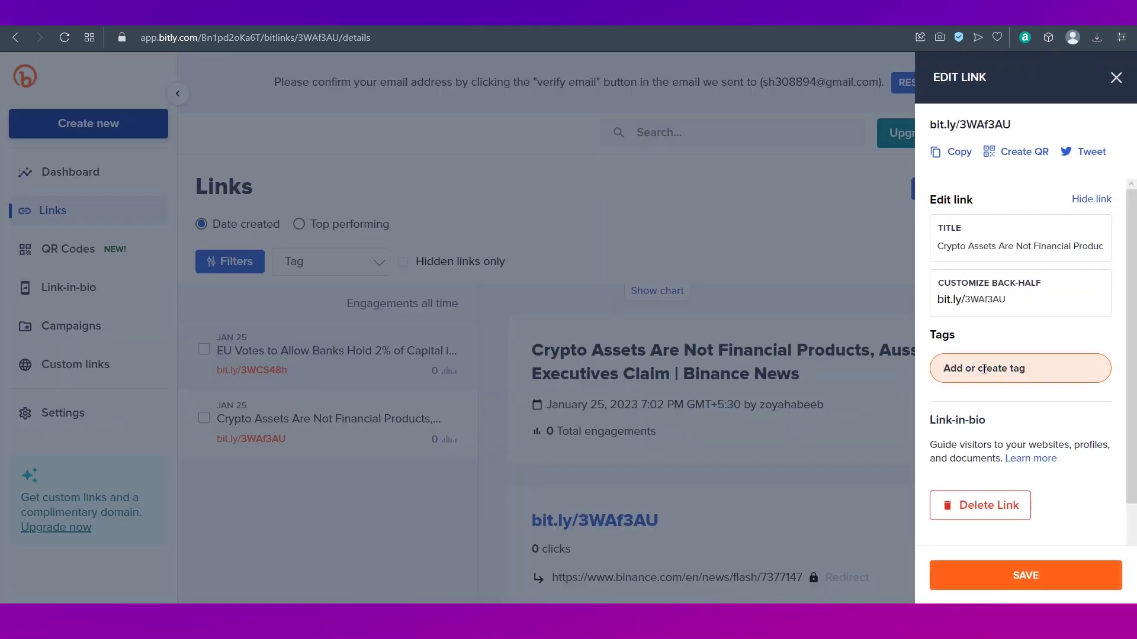
{"action": "type", "text": "crypto"}
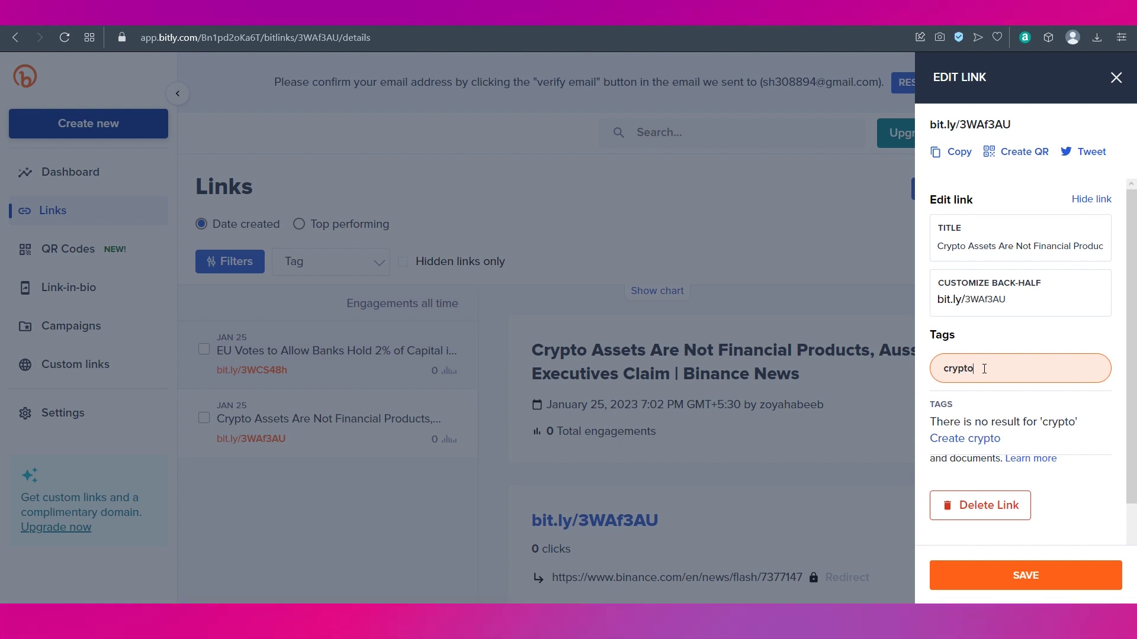
{"action": "left_click", "coordinate": [984, 439]}
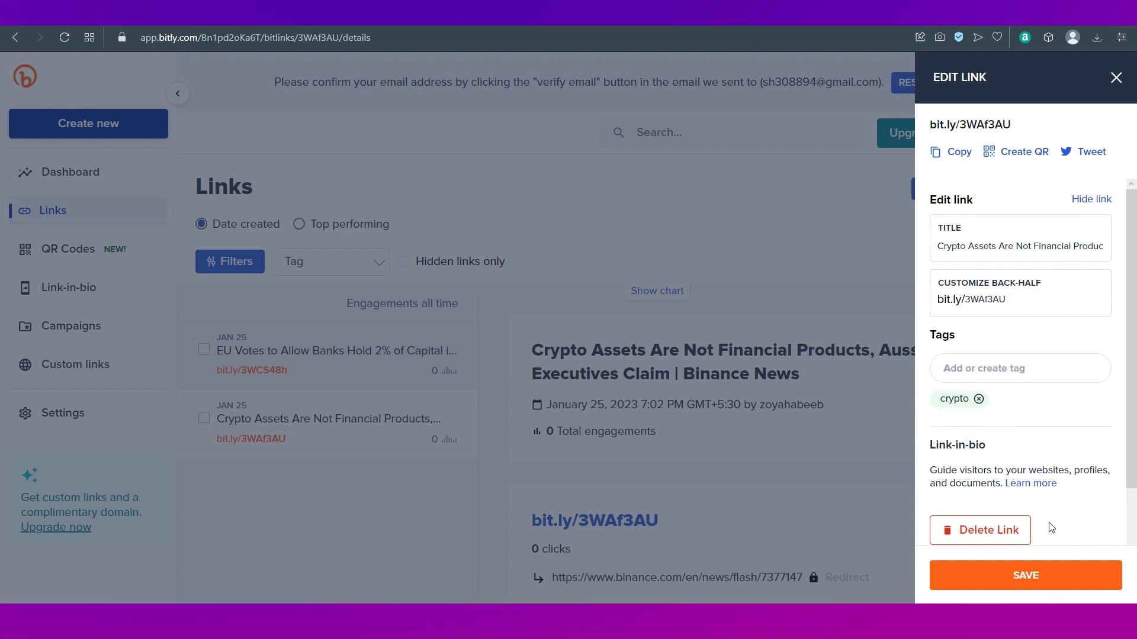
{"action": "left_click", "coordinate": [1034, 585]}
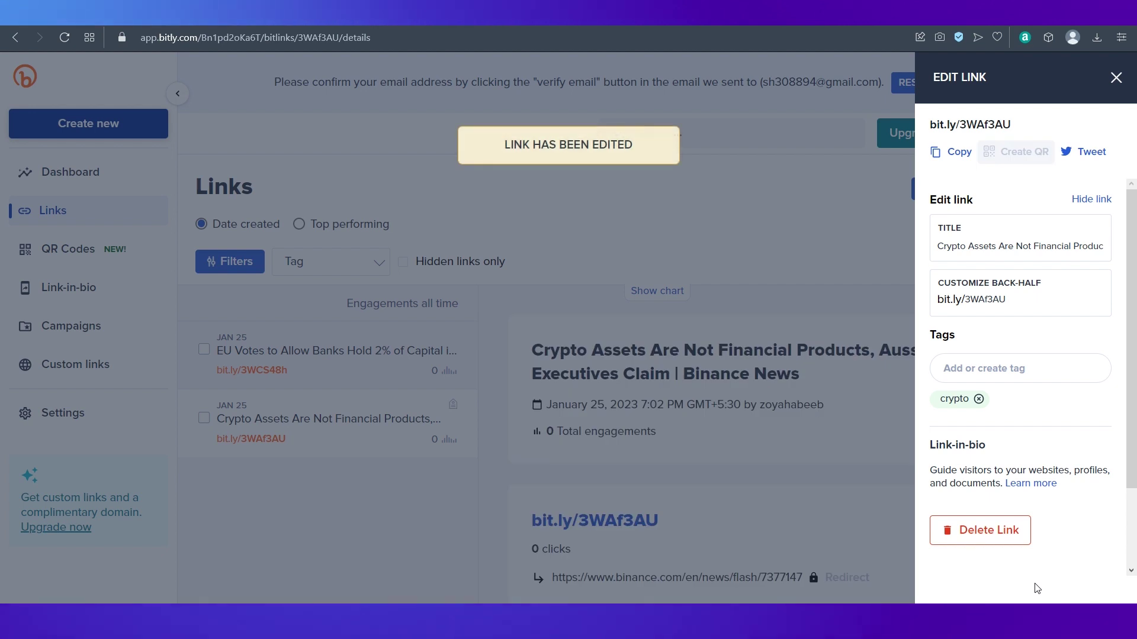
{"action": "left_click", "coordinate": [1115, 78]}
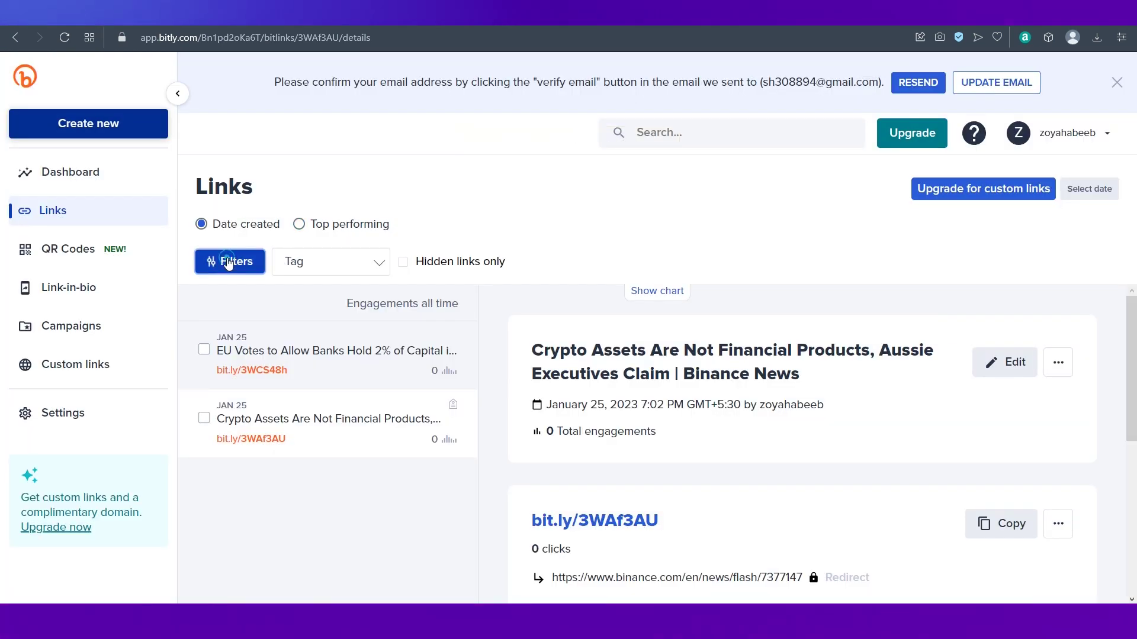
Step: Filter the Bitly links list by the crypto tag to show only the Crypto Assets link
{"action": "left_click", "coordinate": [228, 263]}
{"action": "left_click", "coordinate": [457, 311]}
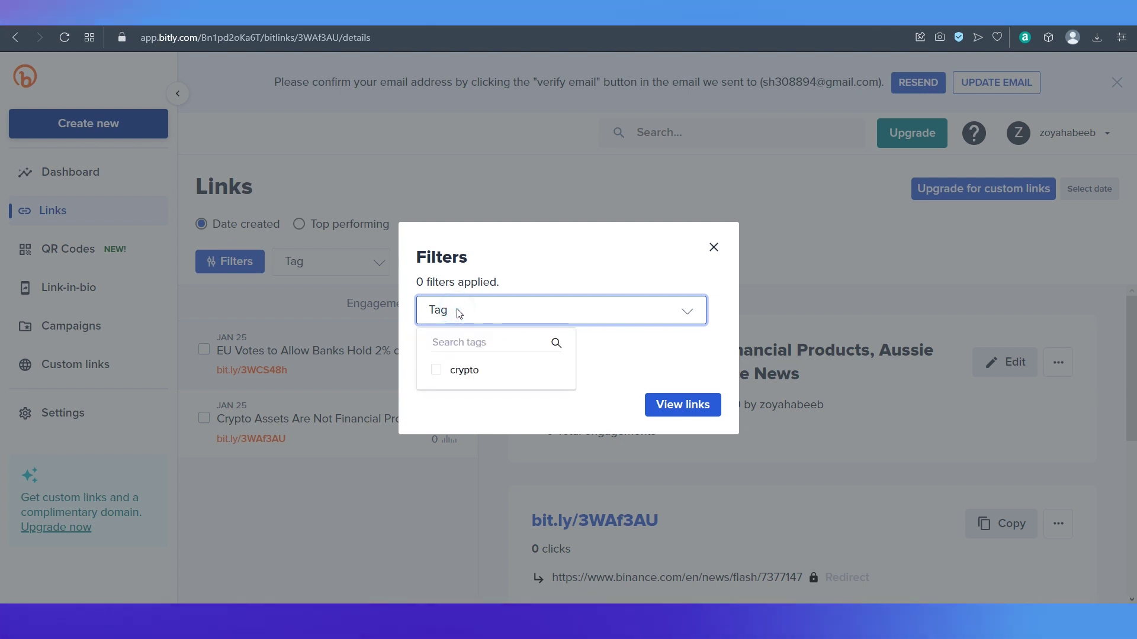
{"action": "left_click", "coordinate": [436, 371]}
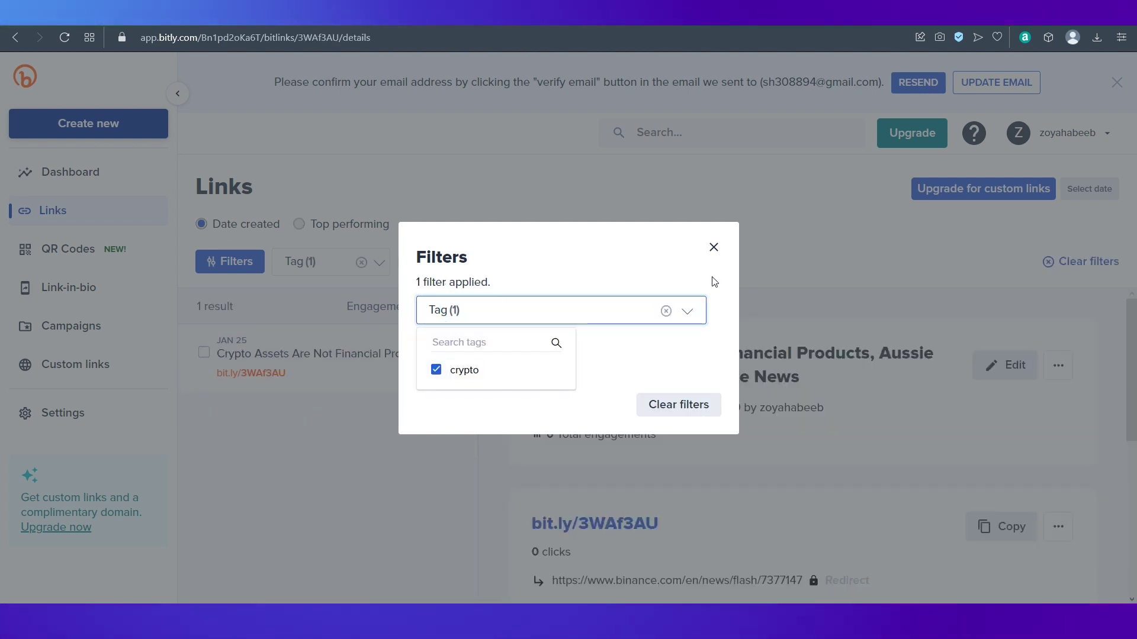
{"action": "left_click", "coordinate": [713, 247]}
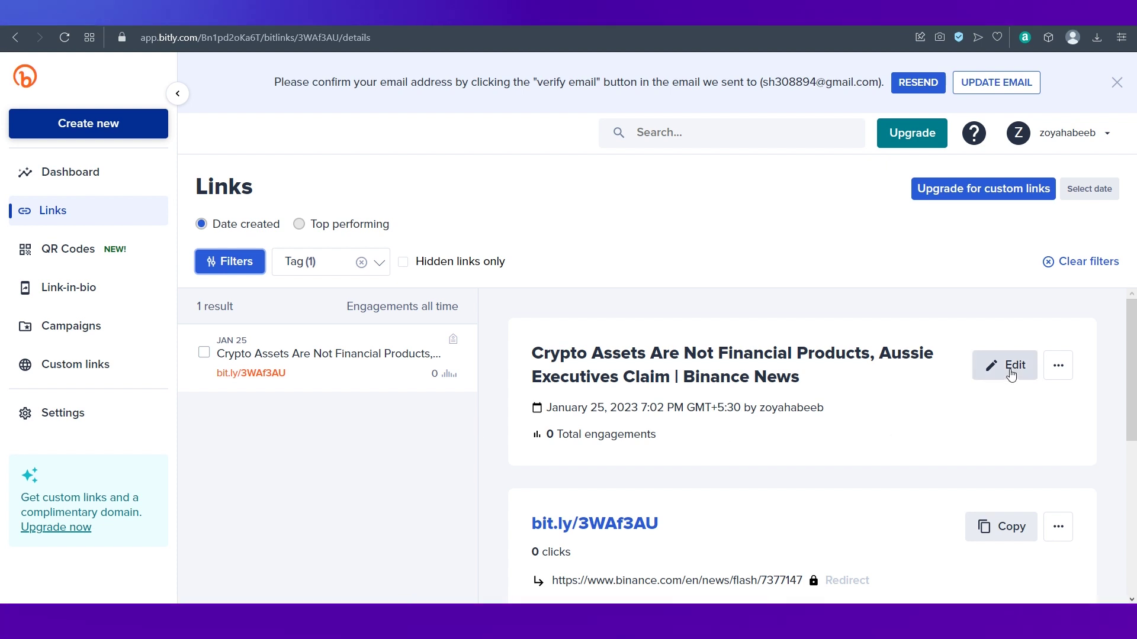
Step: Hide the bit.ly/3WAf3AU Crypto Assets link, then clear the crypto tag filter
{"action": "left_click", "coordinate": [1011, 367]}
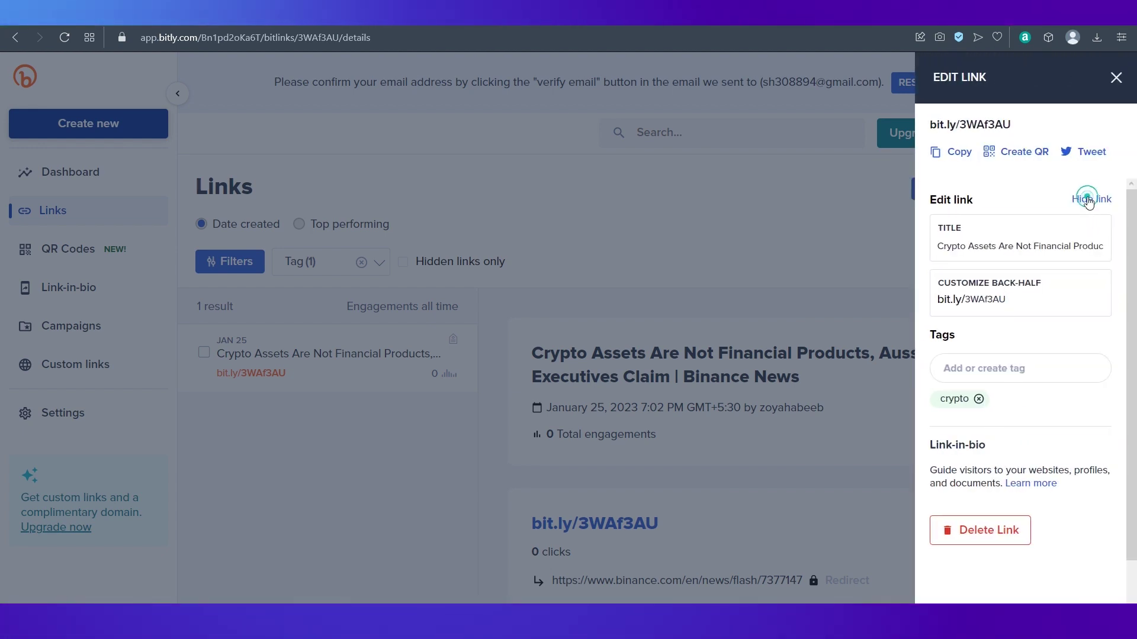
{"action": "left_click", "coordinate": [1089, 200]}
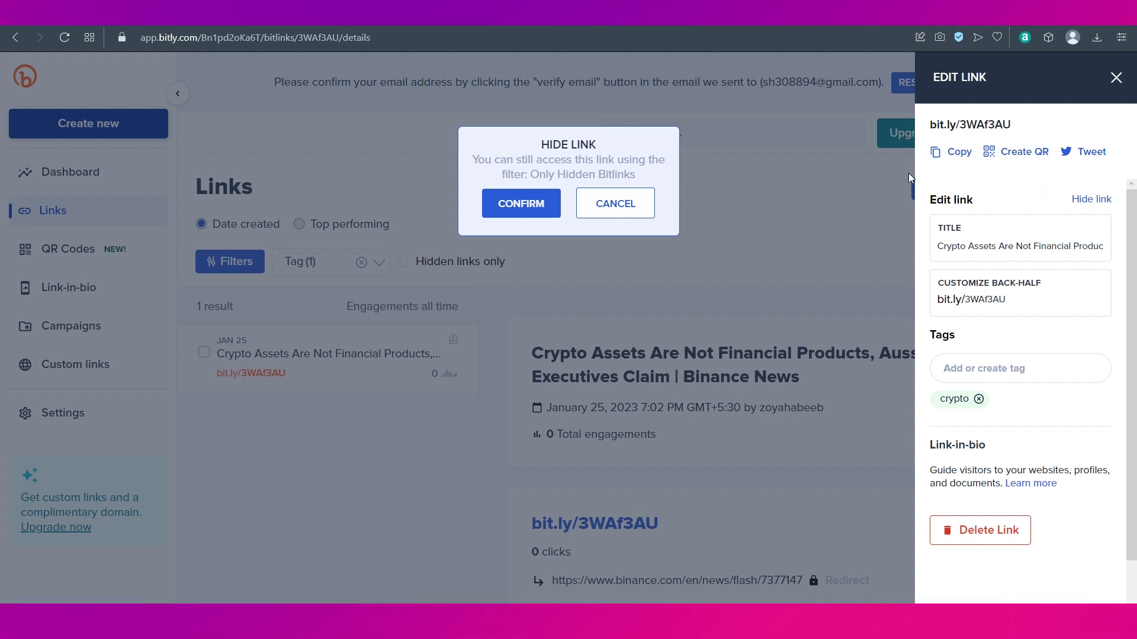
{"action": "left_click", "coordinate": [531, 204]}
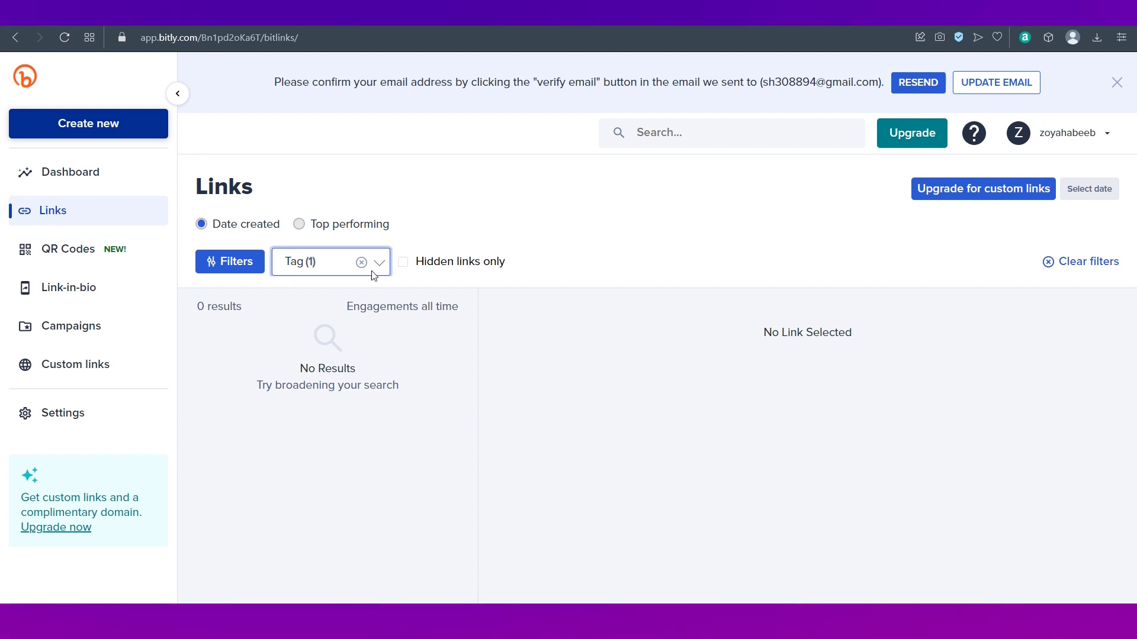
{"action": "left_click", "coordinate": [360, 263]}
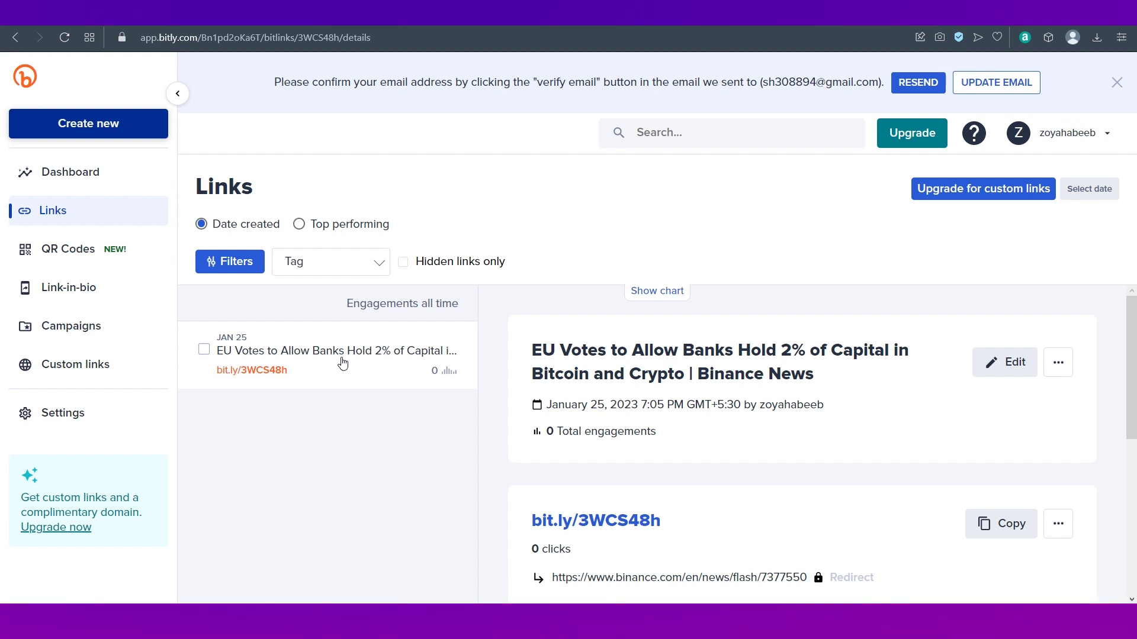
Step: Show hidden links only and unhide the bit.ly/3WAf3AU Crypto Assets link
{"action": "left_click", "coordinate": [403, 262]}
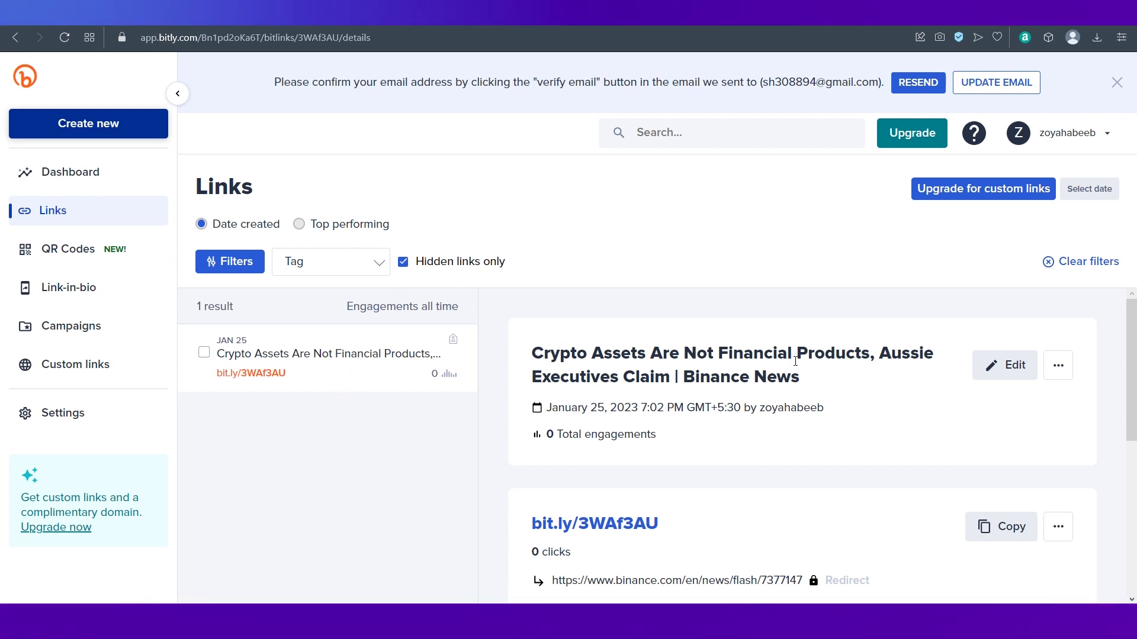
{"action": "left_click", "coordinate": [1025, 377]}
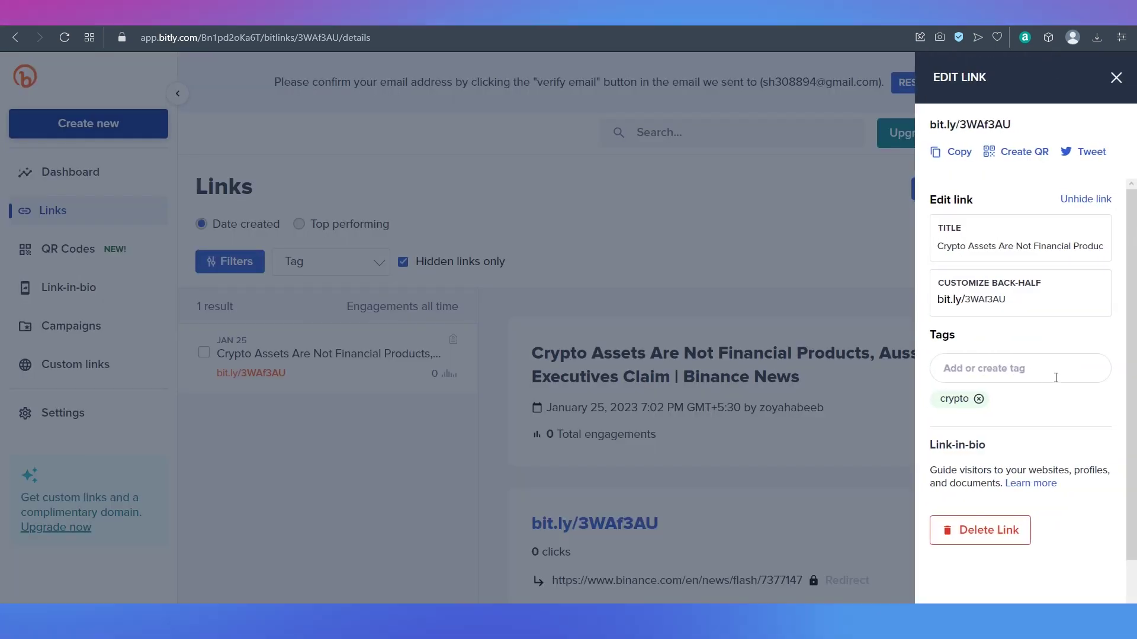
{"action": "left_click", "coordinate": [1088, 200]}
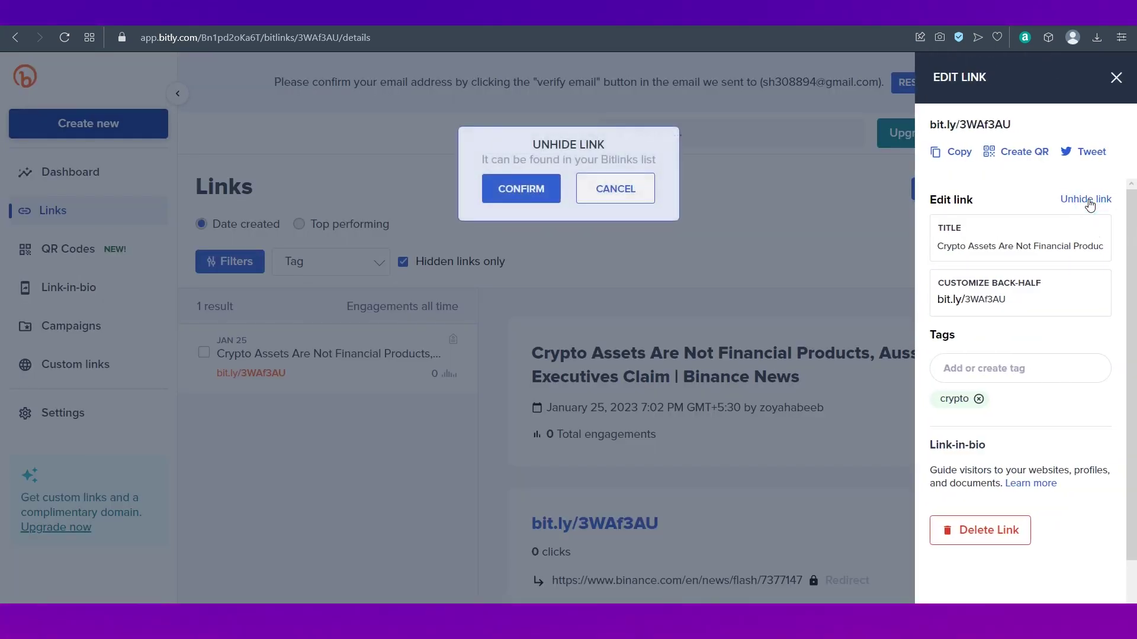
{"action": "left_click", "coordinate": [512, 189]}
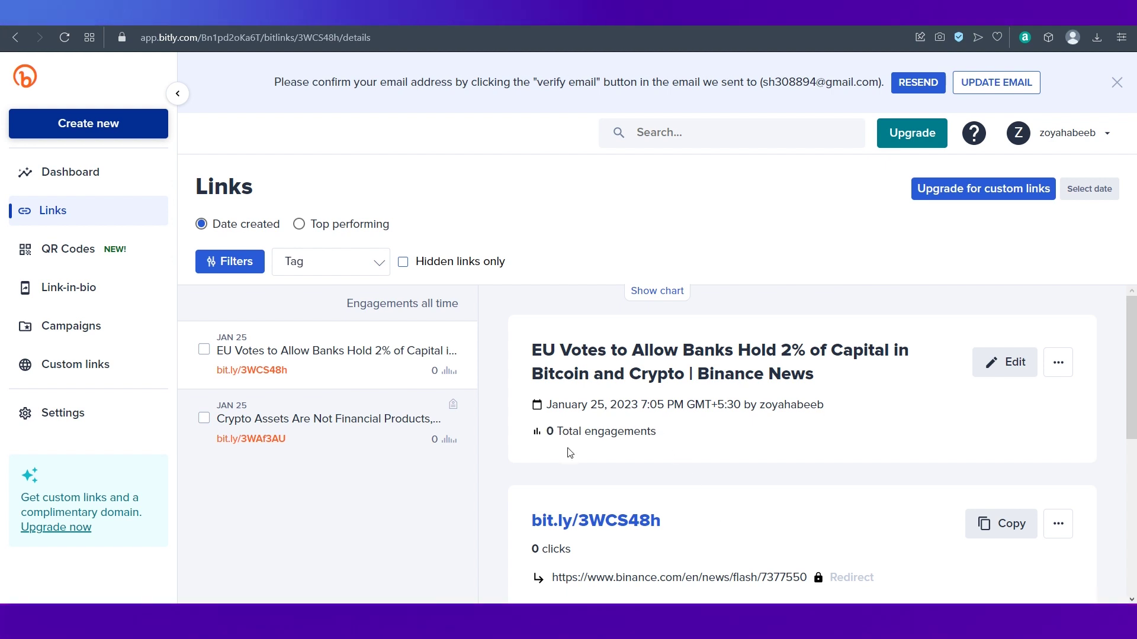
{"action": "scroll", "coordinate": [569, 453], "scroll_direction": "down", "scroll_amount": 5}
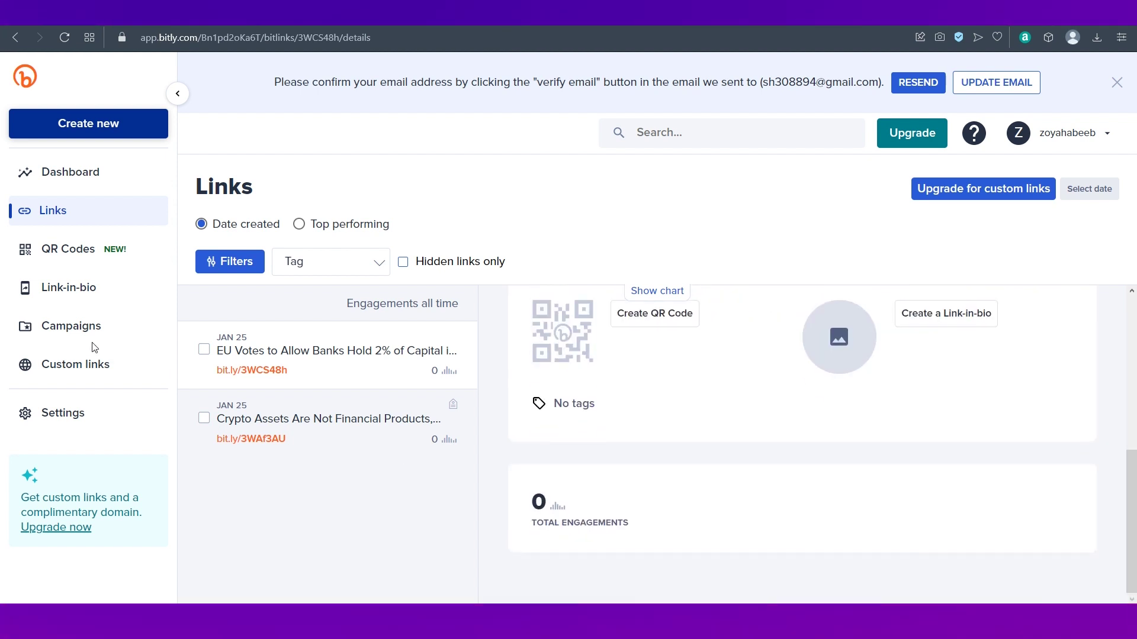
{"action": "scroll", "coordinate": [685, 468], "scroll_direction": "up", "scroll_amount": 5}
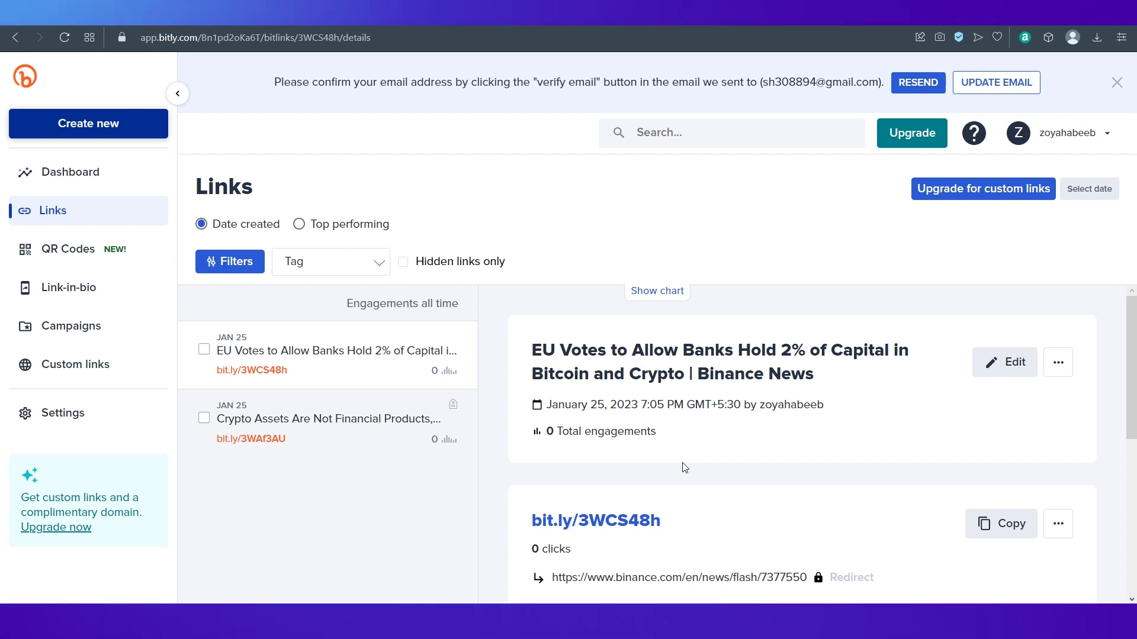